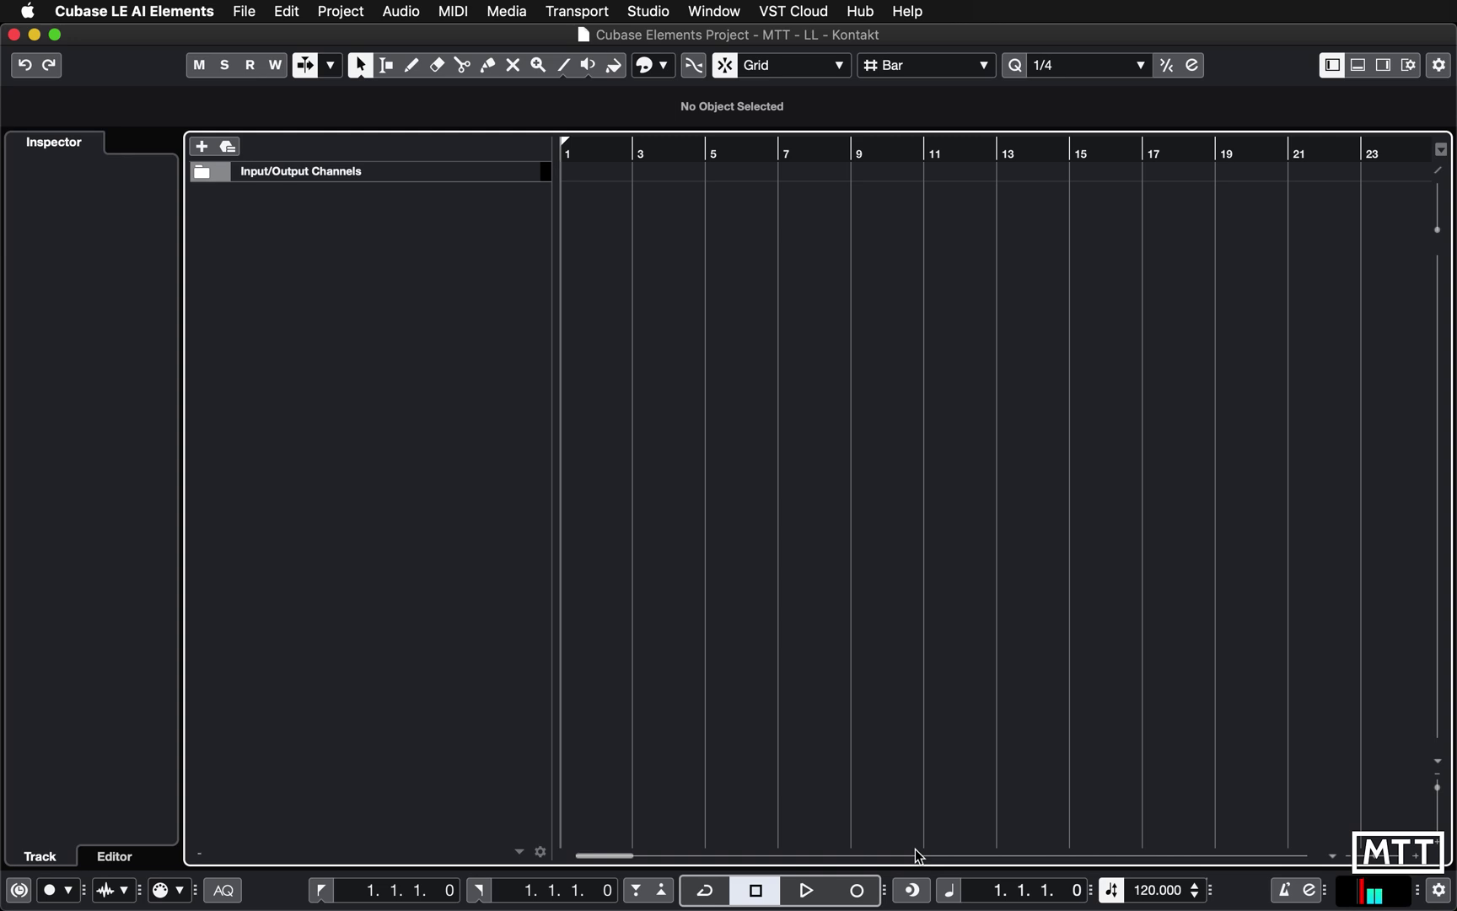
# - Add a new instrument track using Komplete Kontrol and move its window right
pyautogui.rightClick(396, 221)
pyautogui.click(467, 253)
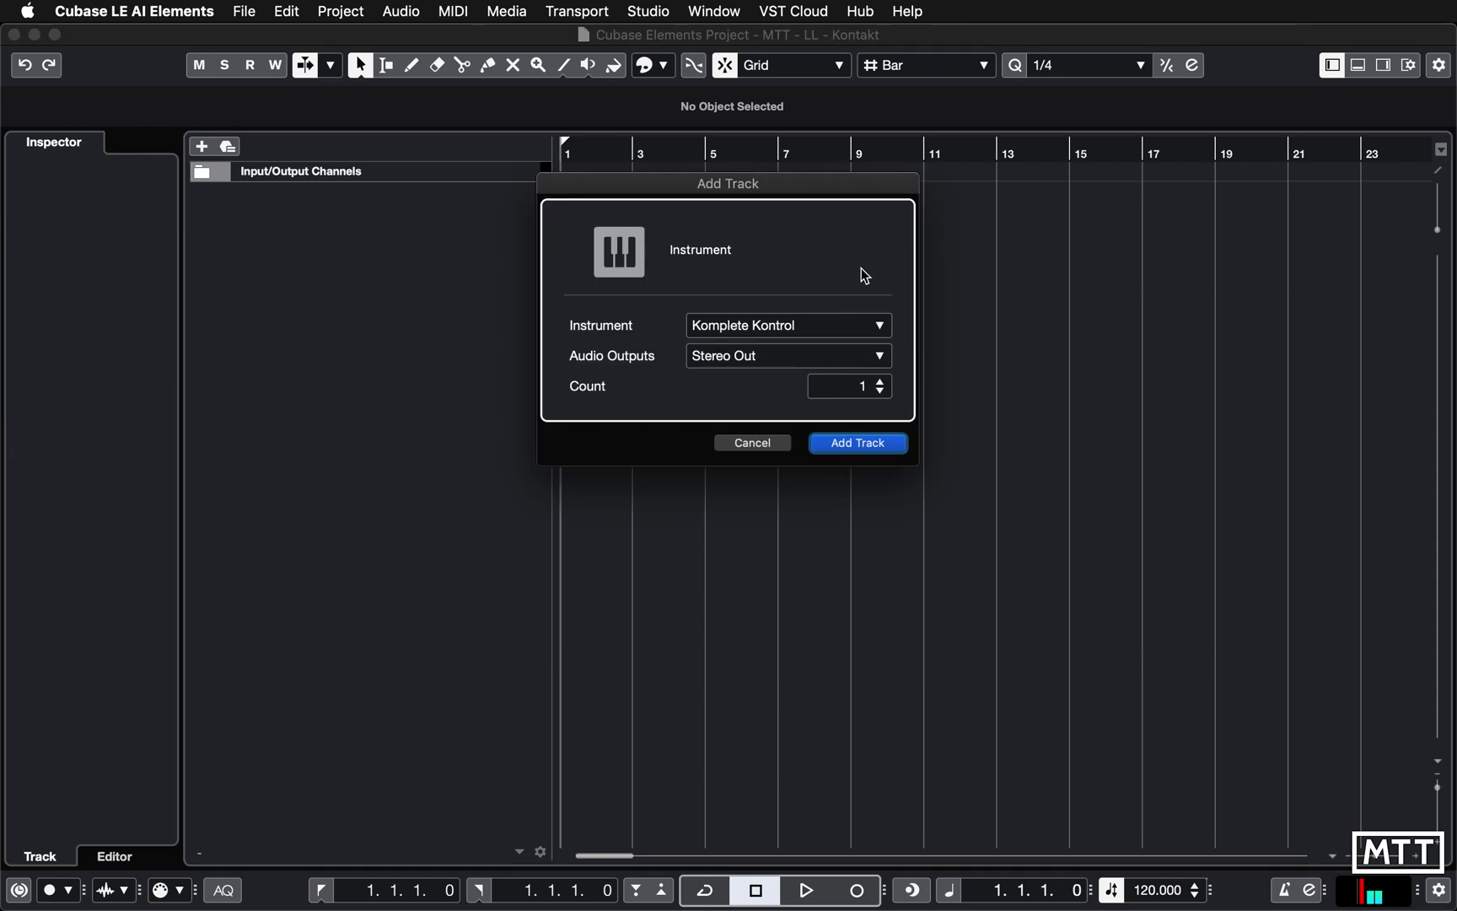
pyautogui.click(851, 455)
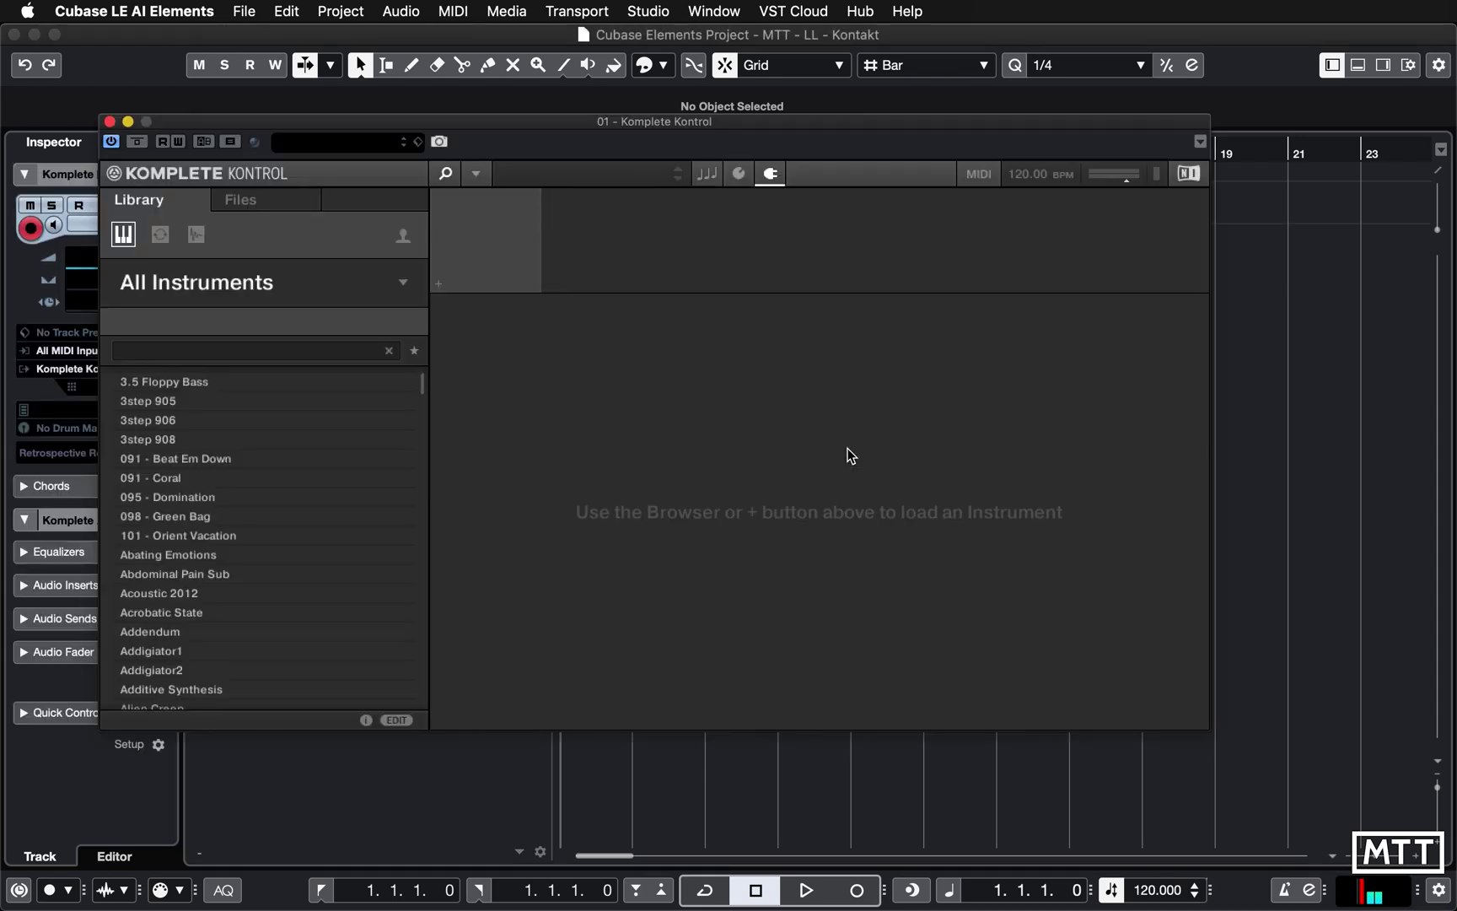
pyautogui.moveTo(743, 120); pyautogui.dragTo(800, 121)
# - Filter the Kontakt library presets to Drums and select Funk Kit
pyautogui.click(458, 282)
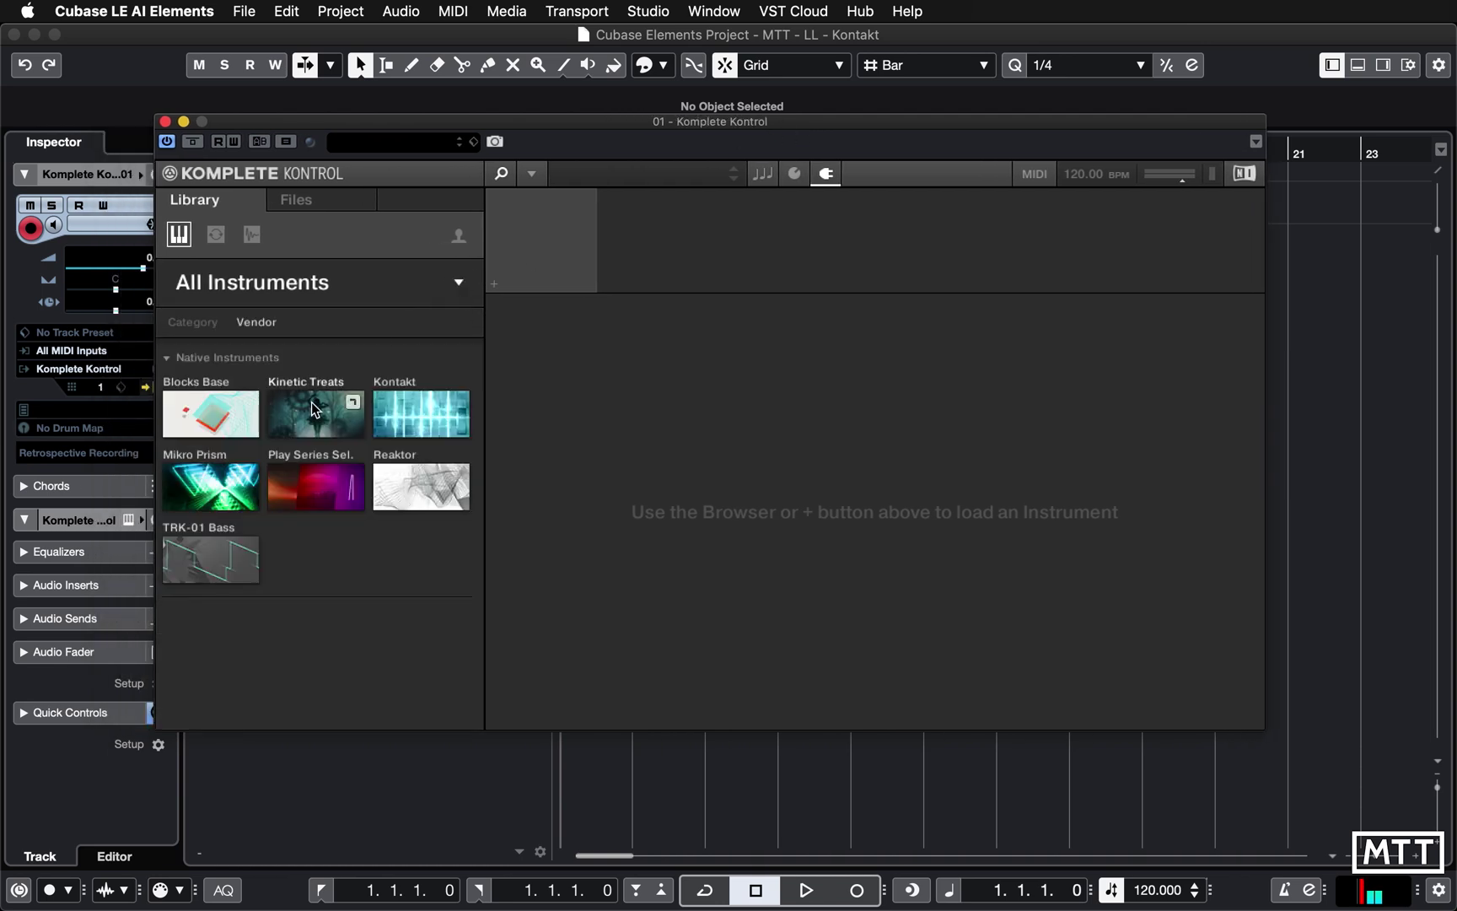
pyautogui.click(409, 421)
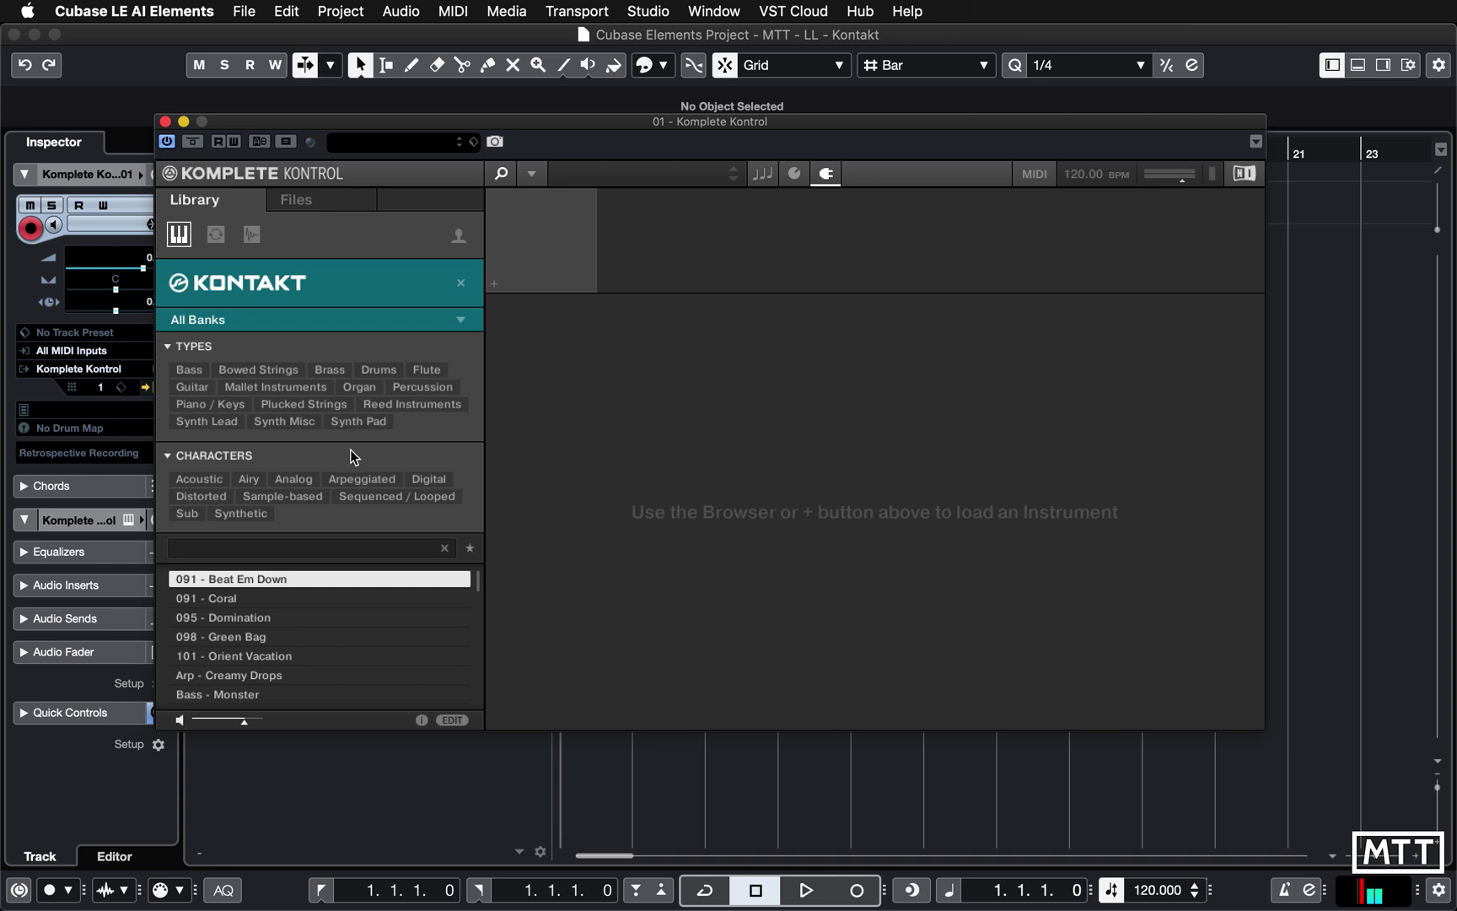
pyautogui.click(376, 370)
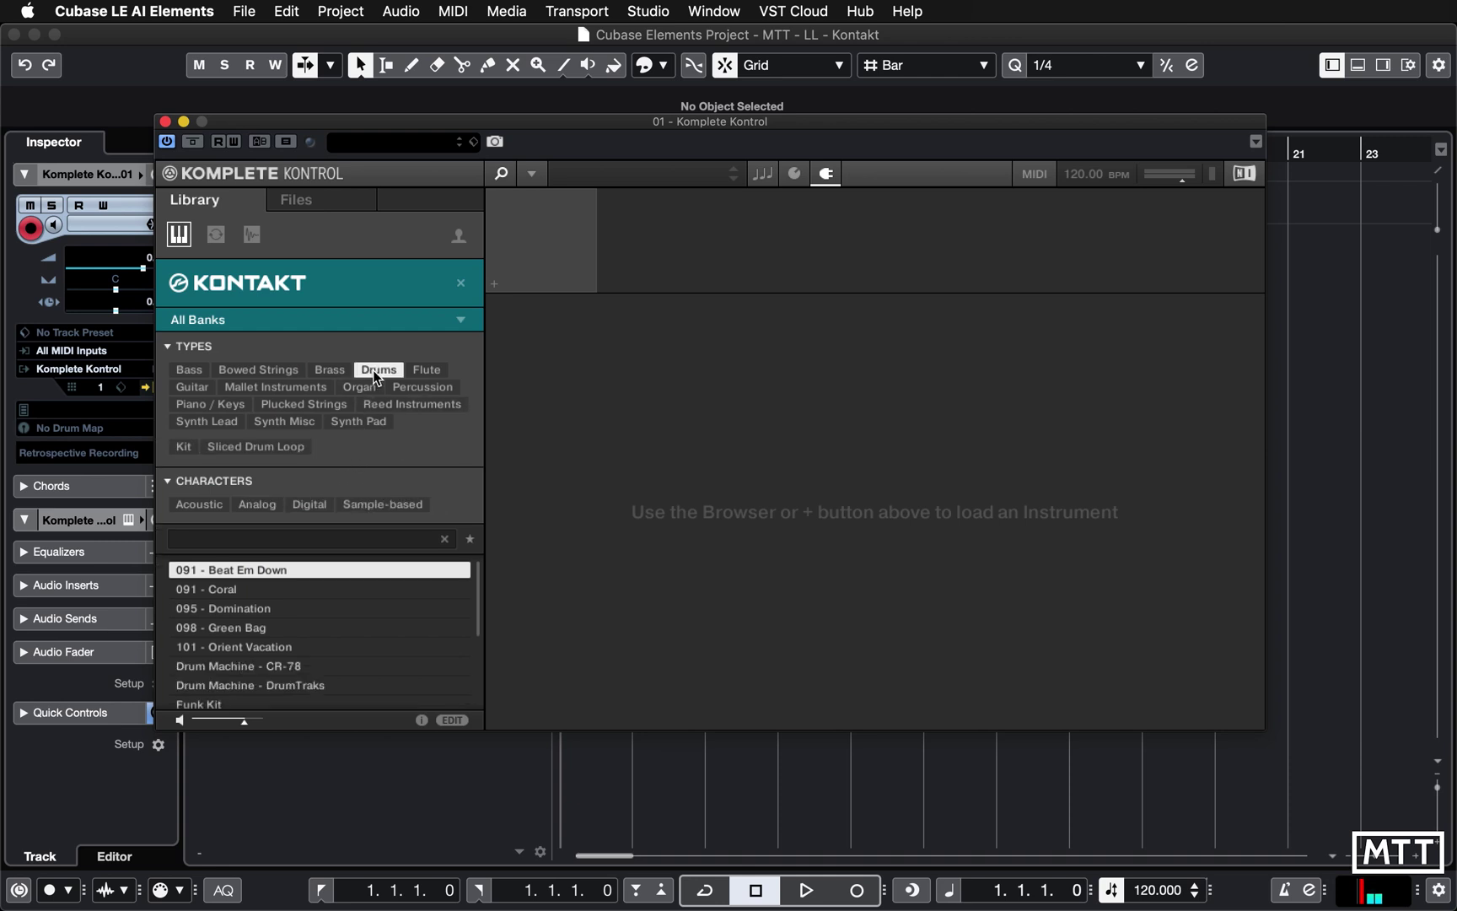
pyautogui.click(209, 702)
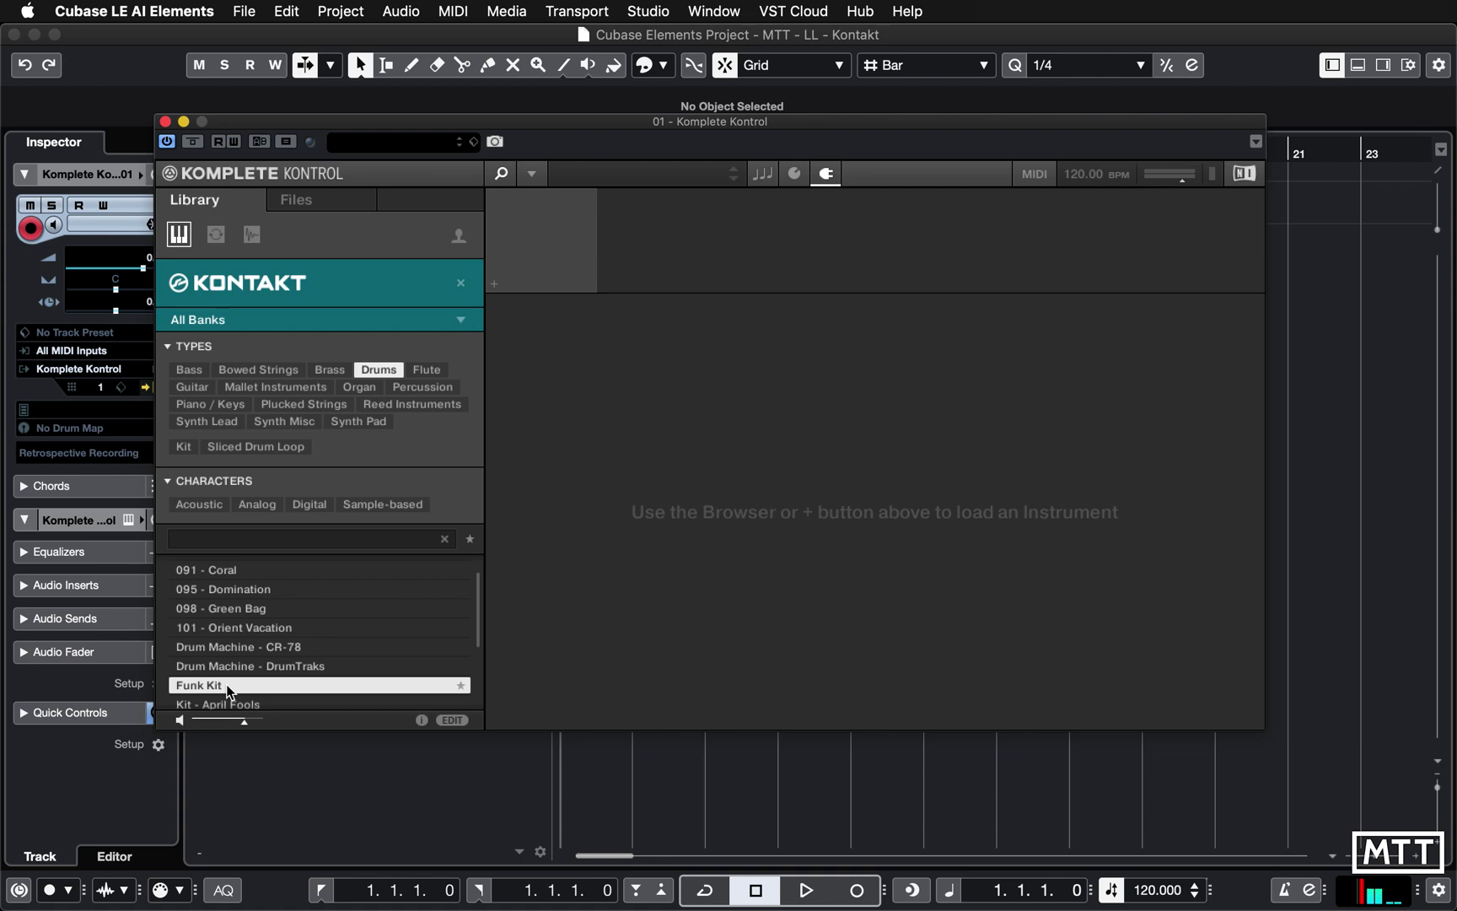
# - Load Funk Kit as Band Drums, check its Options page, then return to Instrument
pyautogui.doubleClick(227, 683)
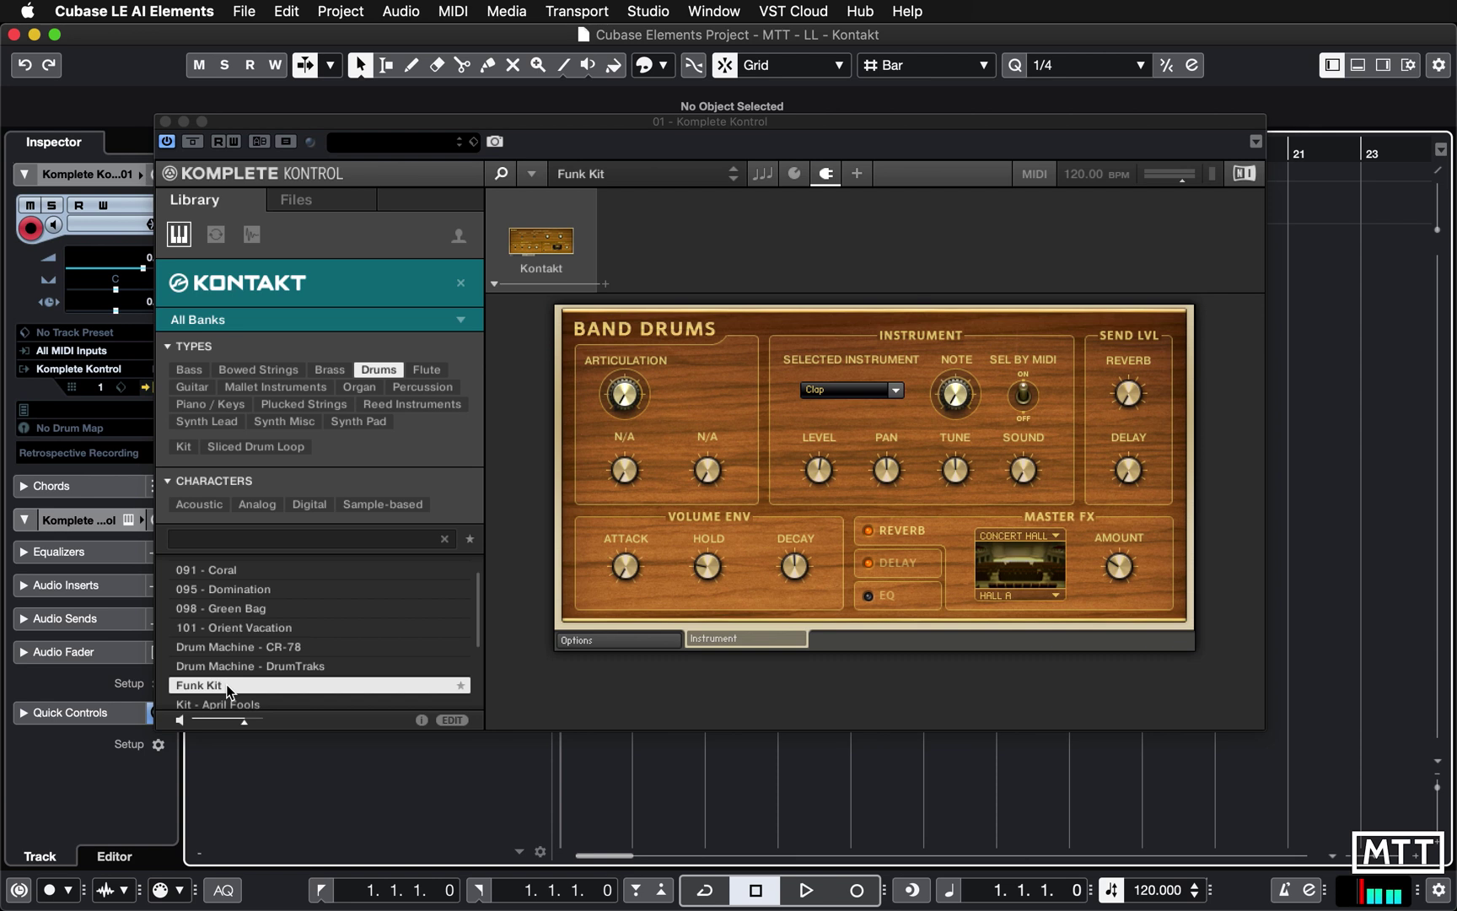
pyautogui.click(666, 640)
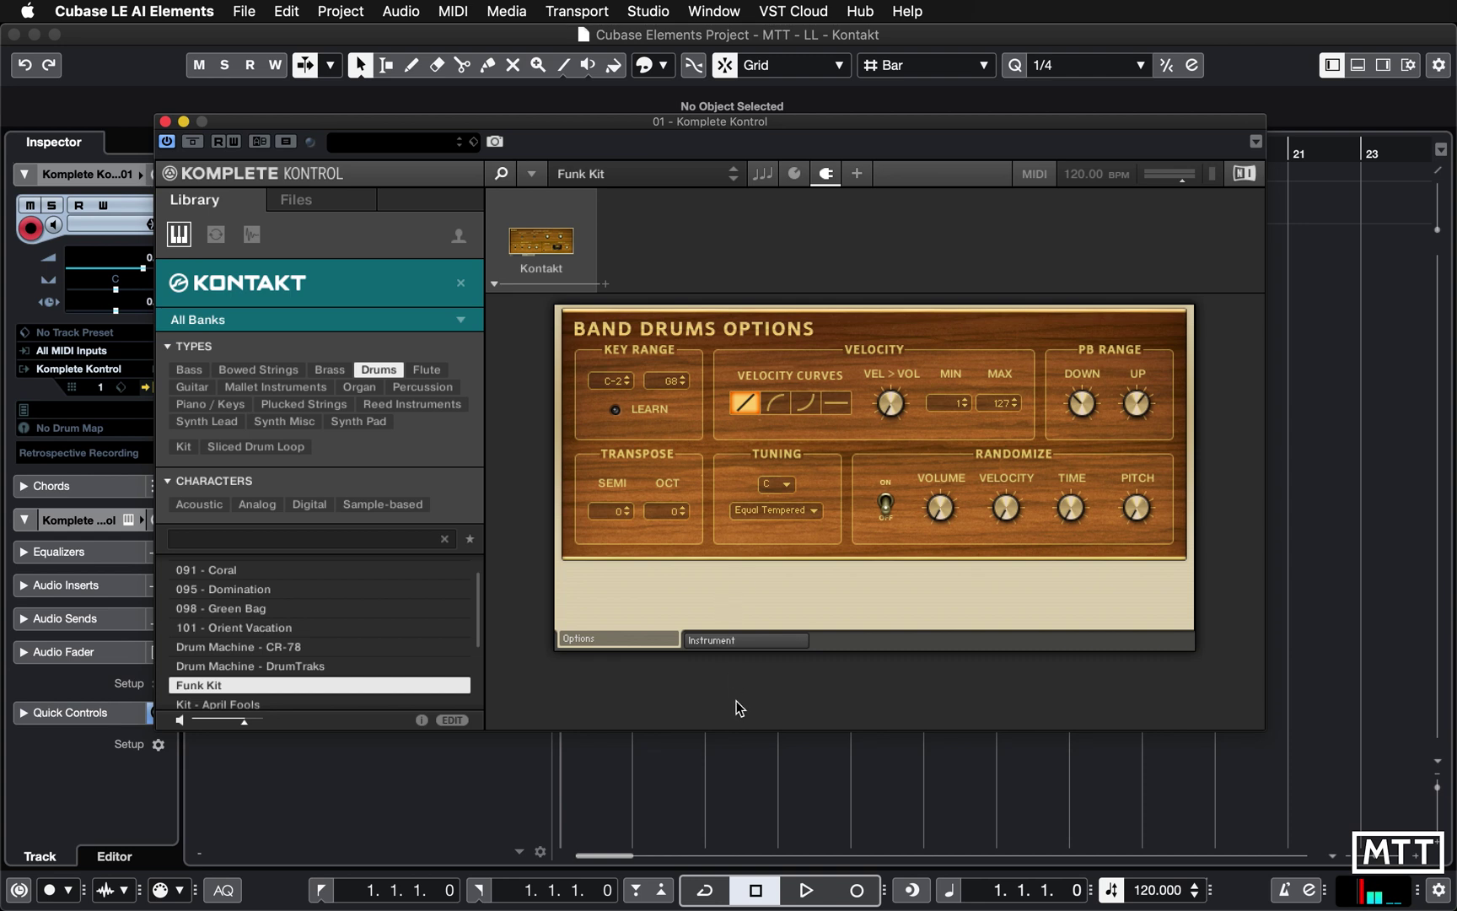
pyautogui.click(724, 642)
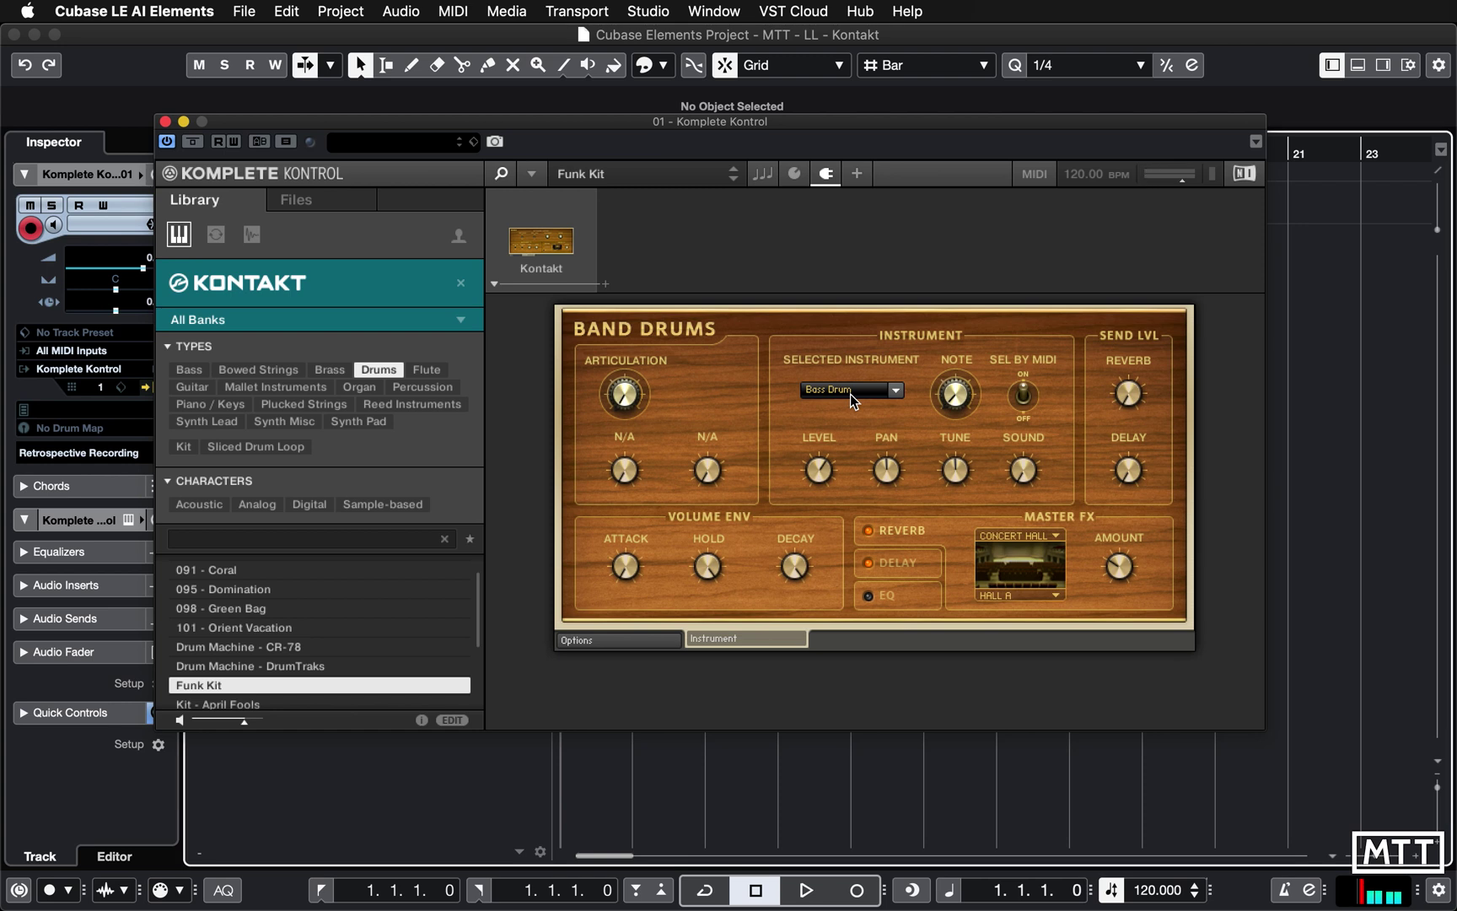
# - Open the on-screen keyboard with Alt+K, lower its octave, and trigger the Bass Drum
pyautogui.hotkey('alt', 'k')
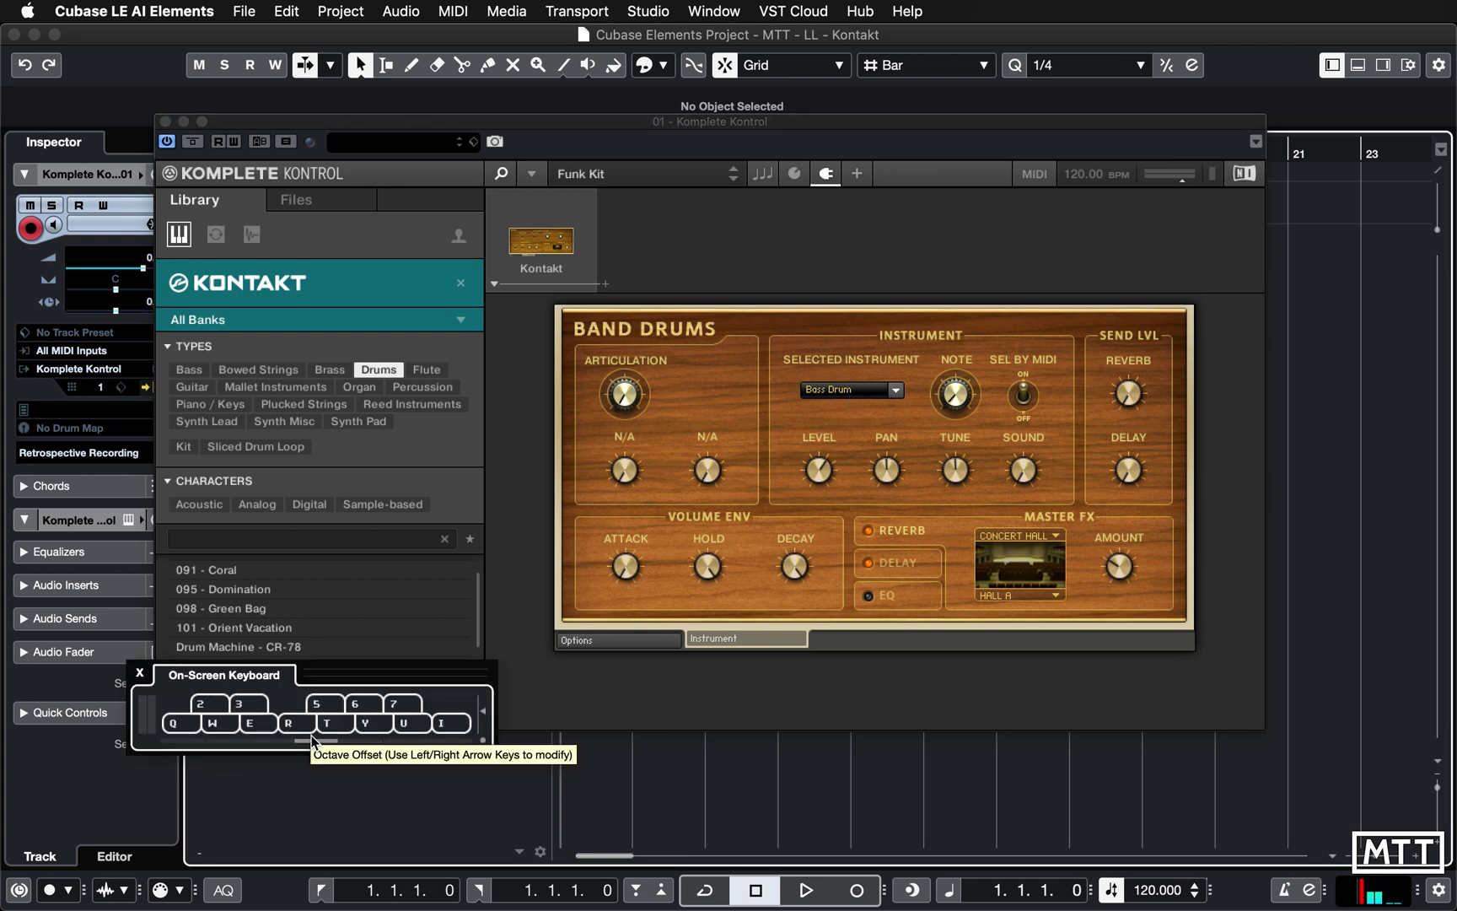
pyautogui.click(190, 724)
pyautogui.press('Left')
pyautogui.click(178, 725)
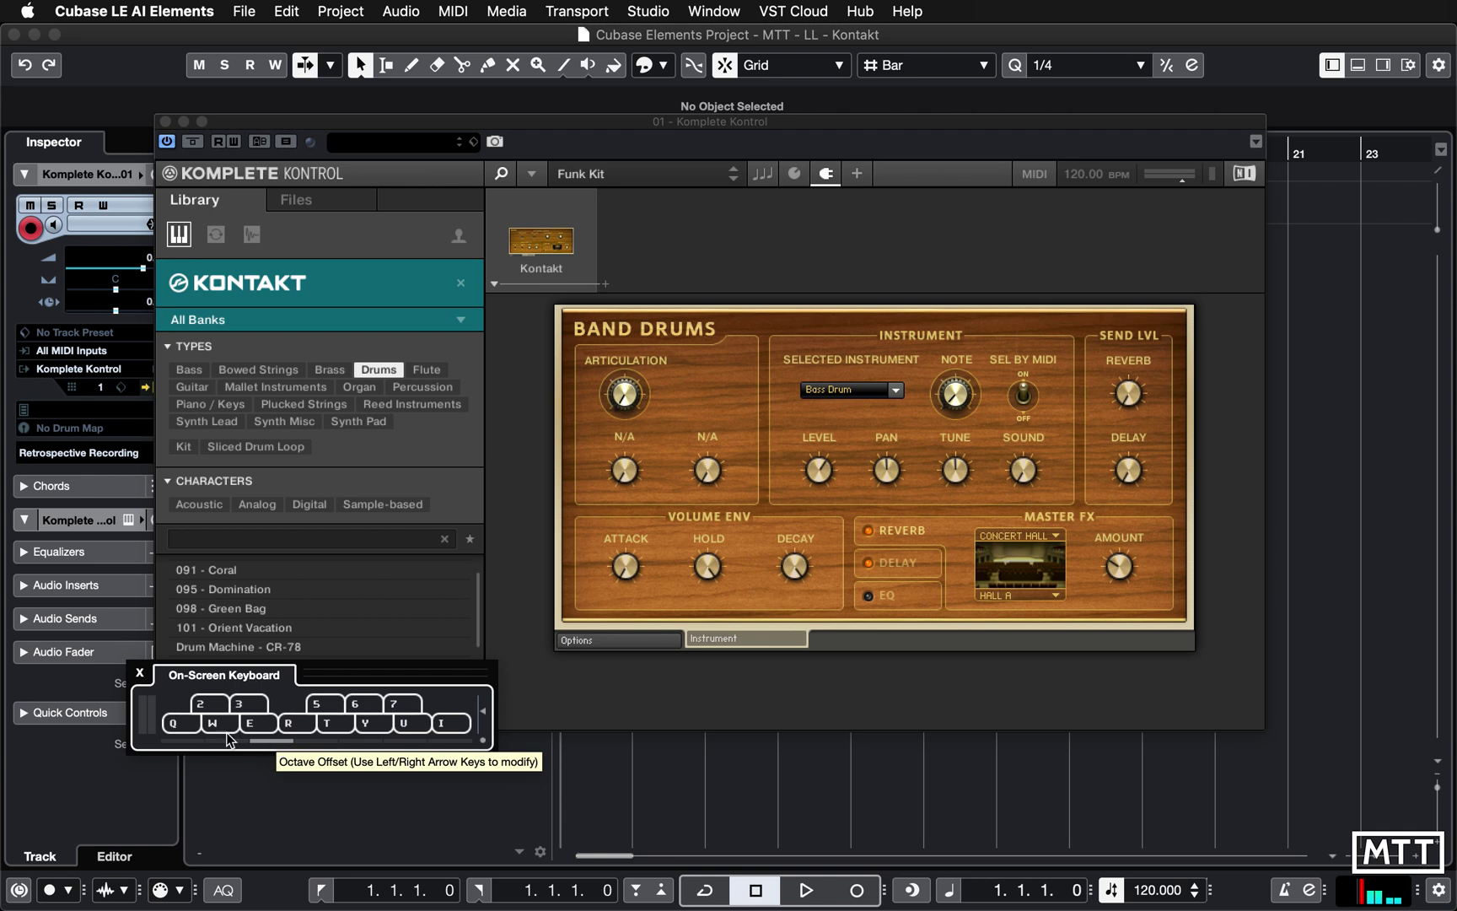
pyautogui.click(175, 725)
pyautogui.click(176, 725)
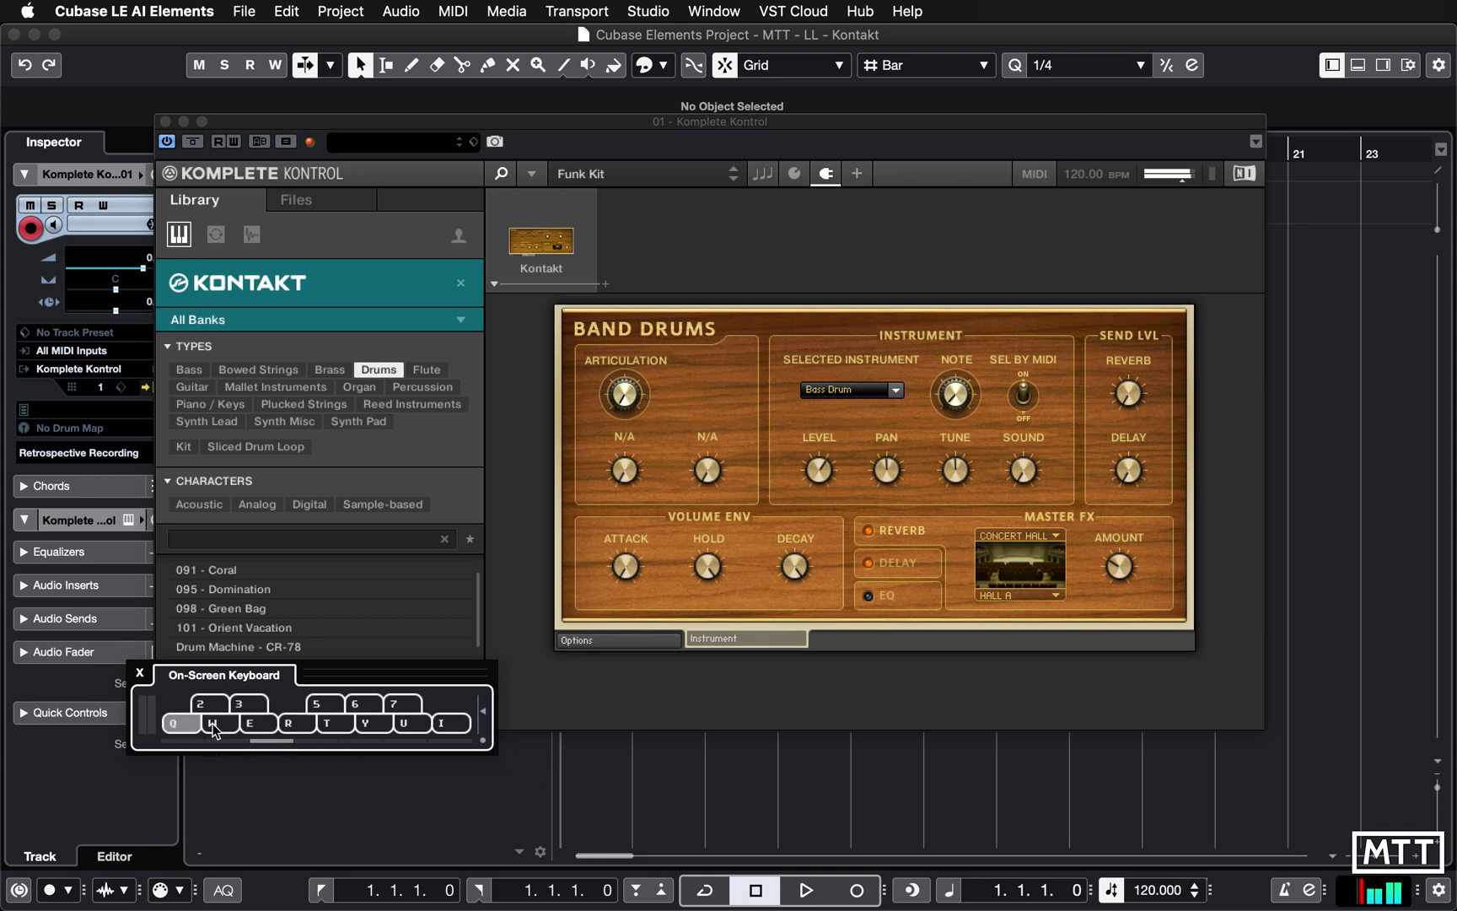
# - Play Snare Left, Open HiHat and Closed HiHat with the W, 5 and 7 keys
pyautogui.press('w')
pyautogui.press('w')
pyautogui.press('w')
pyautogui.press('w')
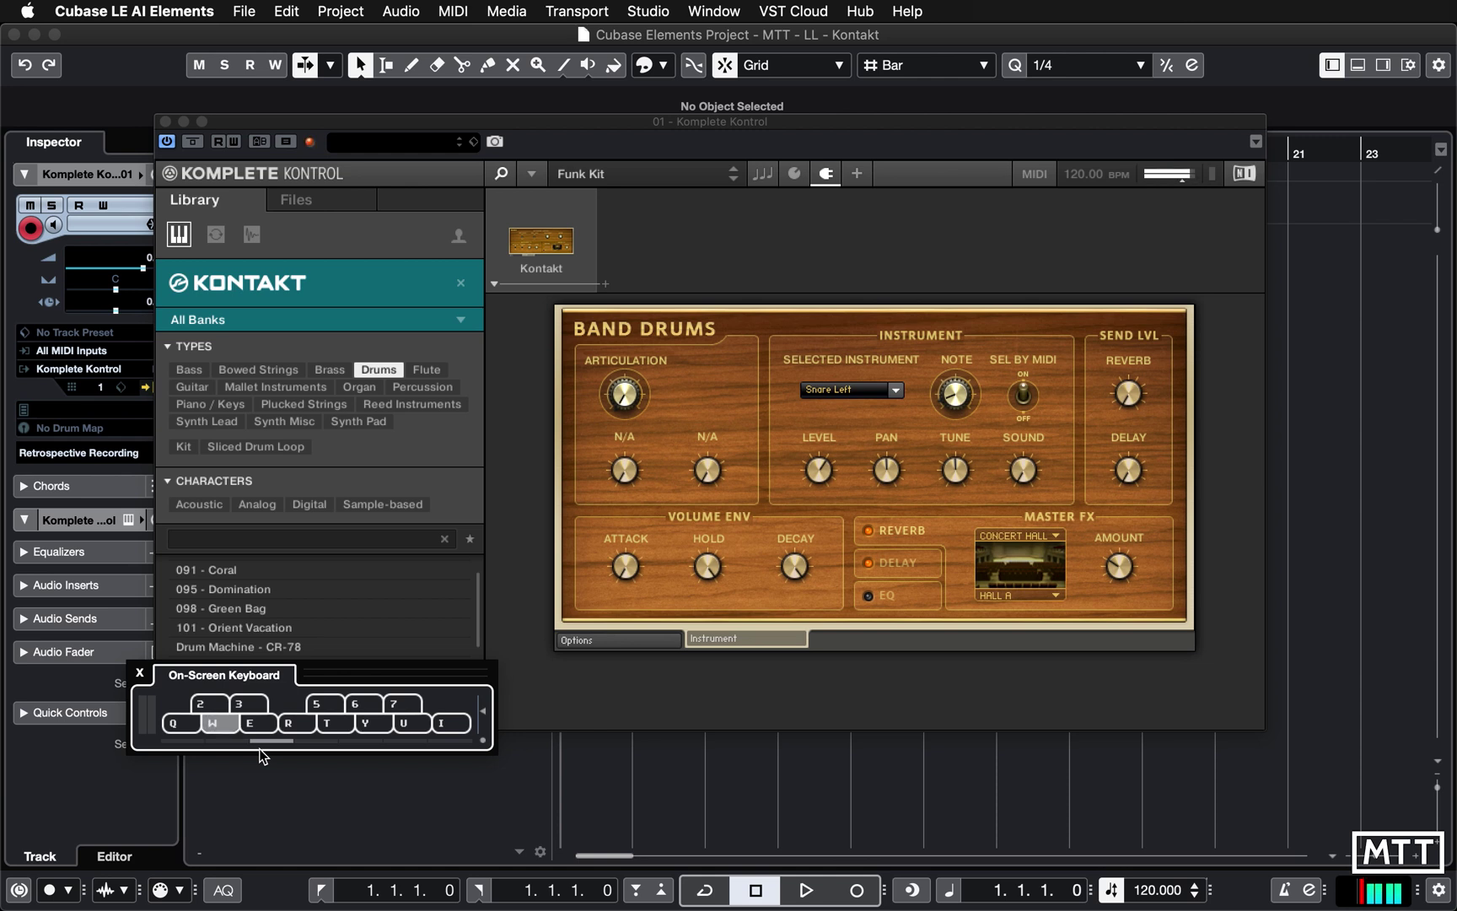
pyautogui.press('5')
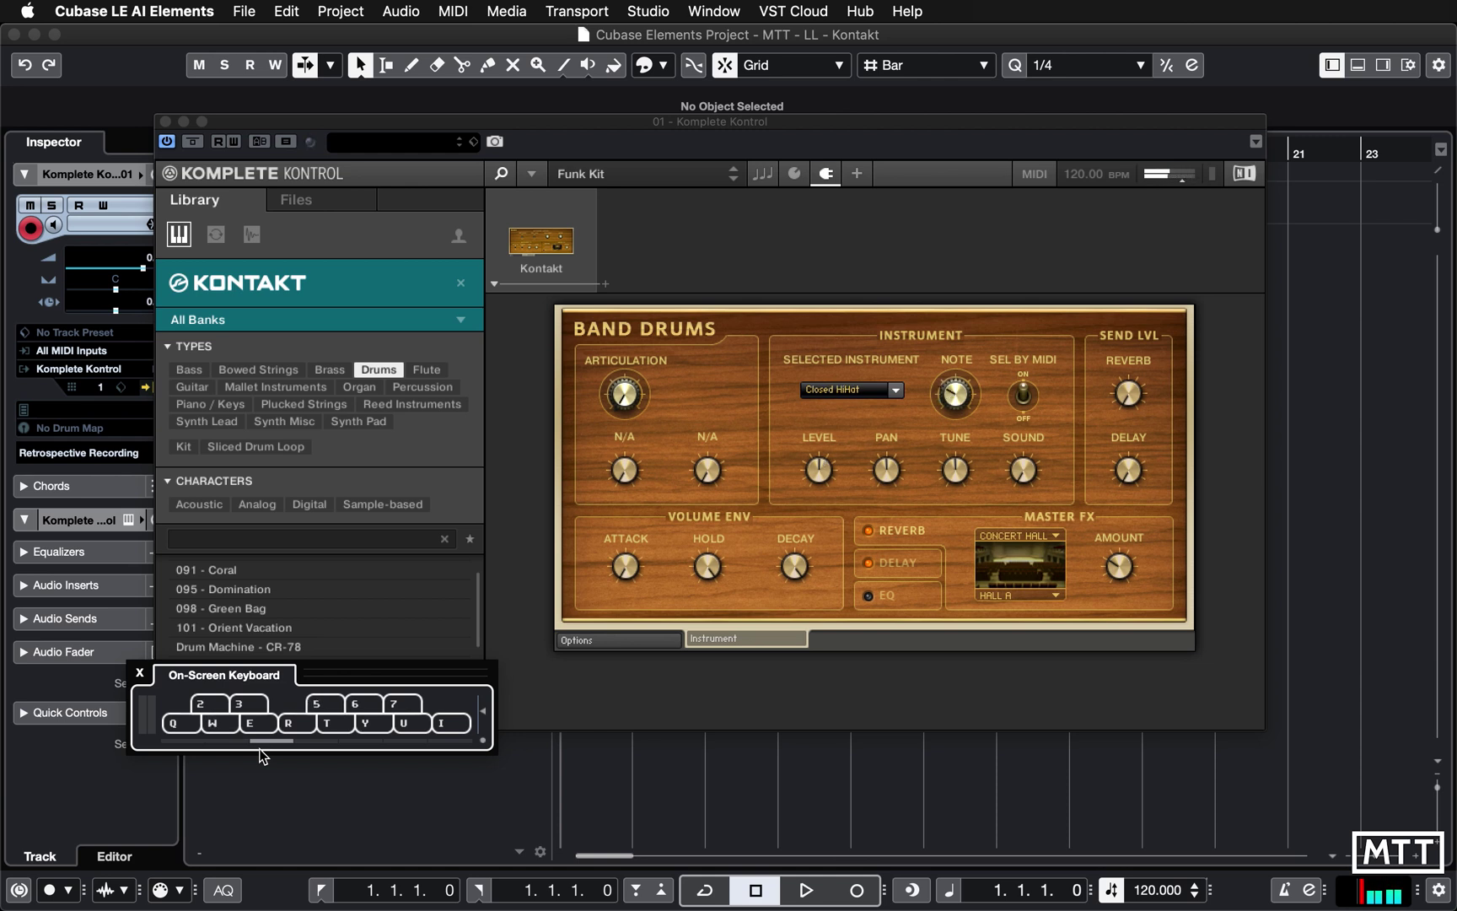
pyautogui.press('5')
pyautogui.press('7')
pyautogui.press('5')
# - Shift the keyboard octave up and play repeated drum hits on Q and W
pyautogui.press('Right')
pyautogui.press('Right')
pyautogui.press('q')
pyautogui.press('q')
pyautogui.press('q')
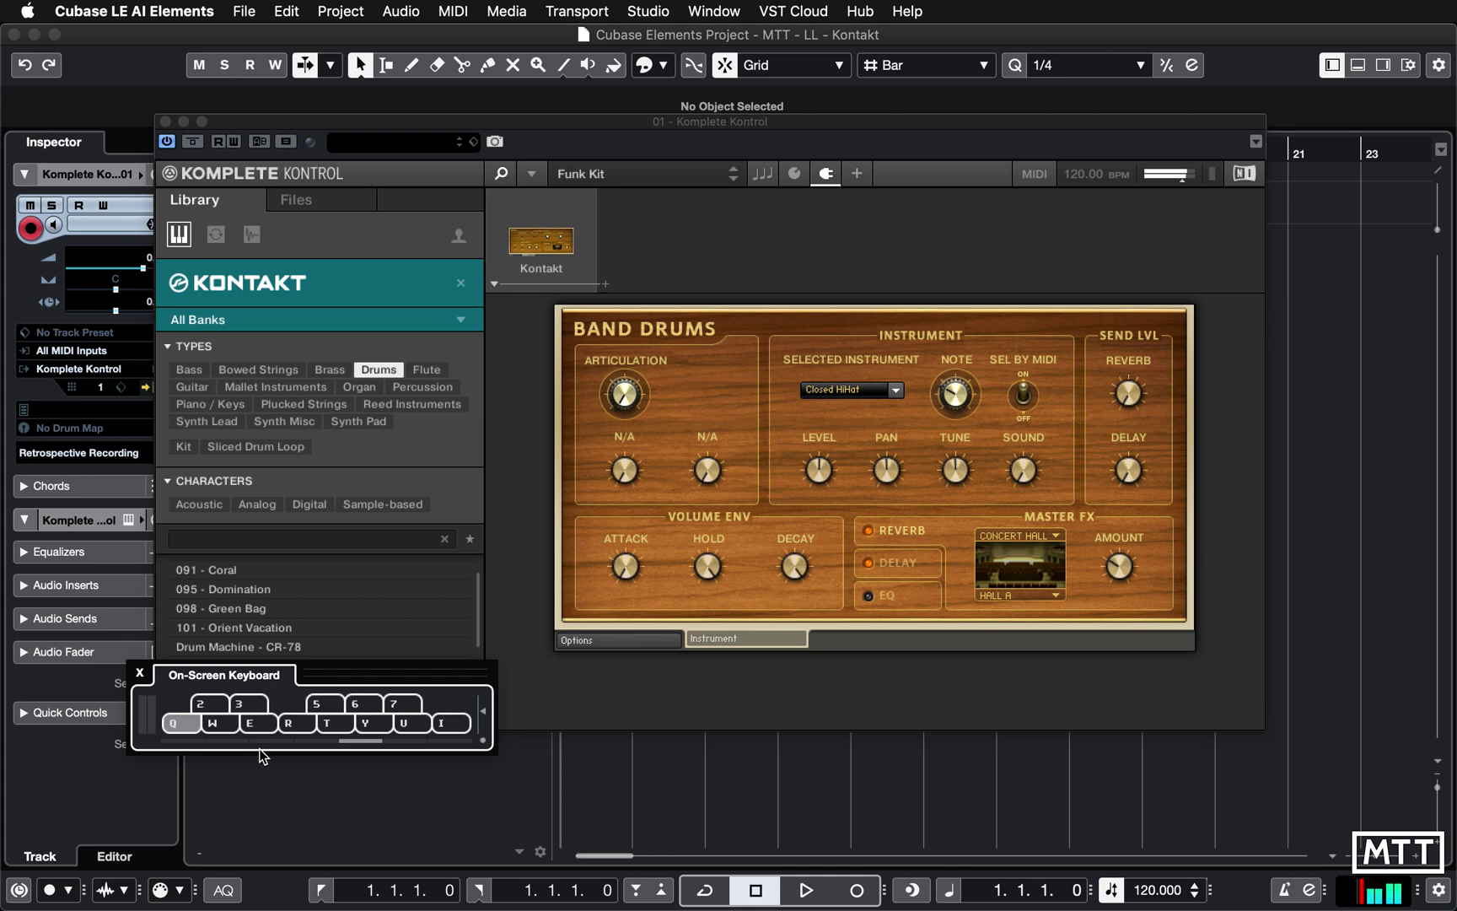
pyautogui.press('q')
pyautogui.press('q')
pyautogui.press('q')
pyautogui.press('w')
pyautogui.press('w')
pyautogui.press('w')
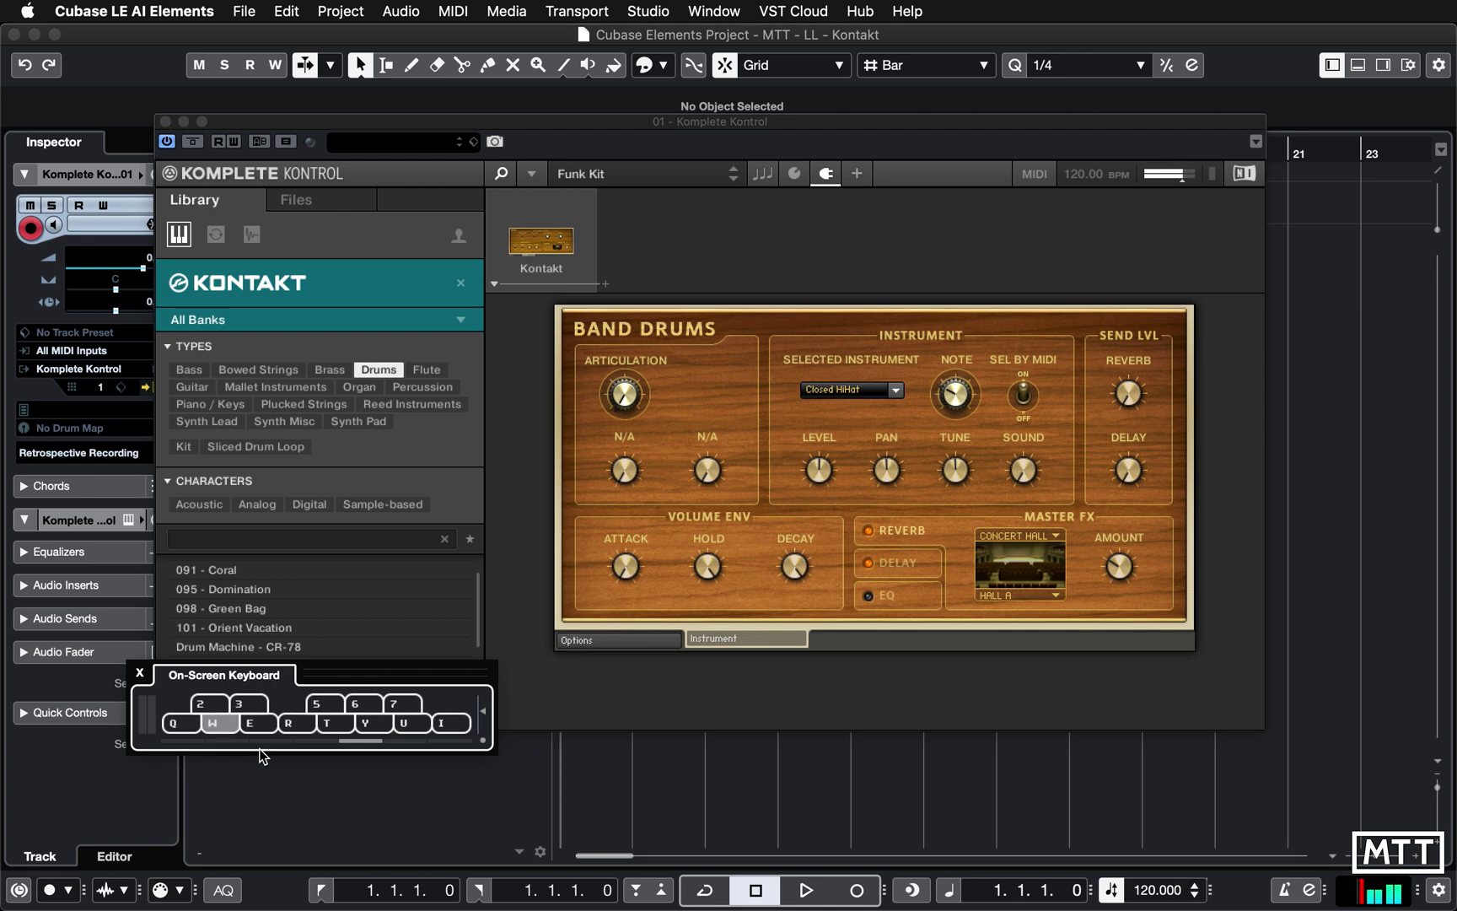
pyautogui.press('w')
pyautogui.press('w')
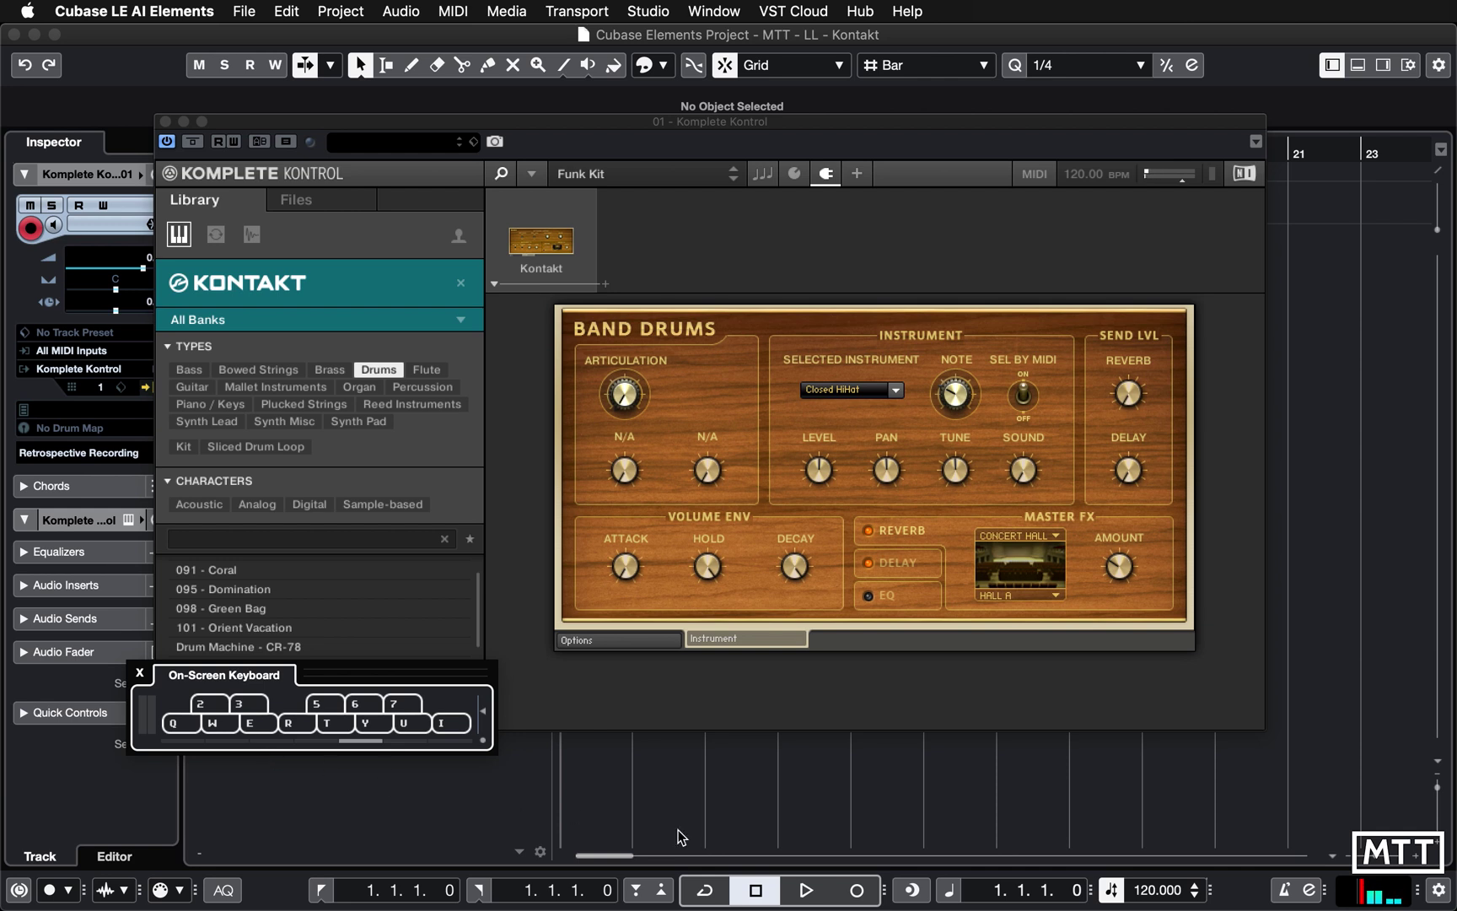
# - Set the Transport tempo to 80 BPM and test the kit with a key
pyautogui.doubleClick(1151, 892)
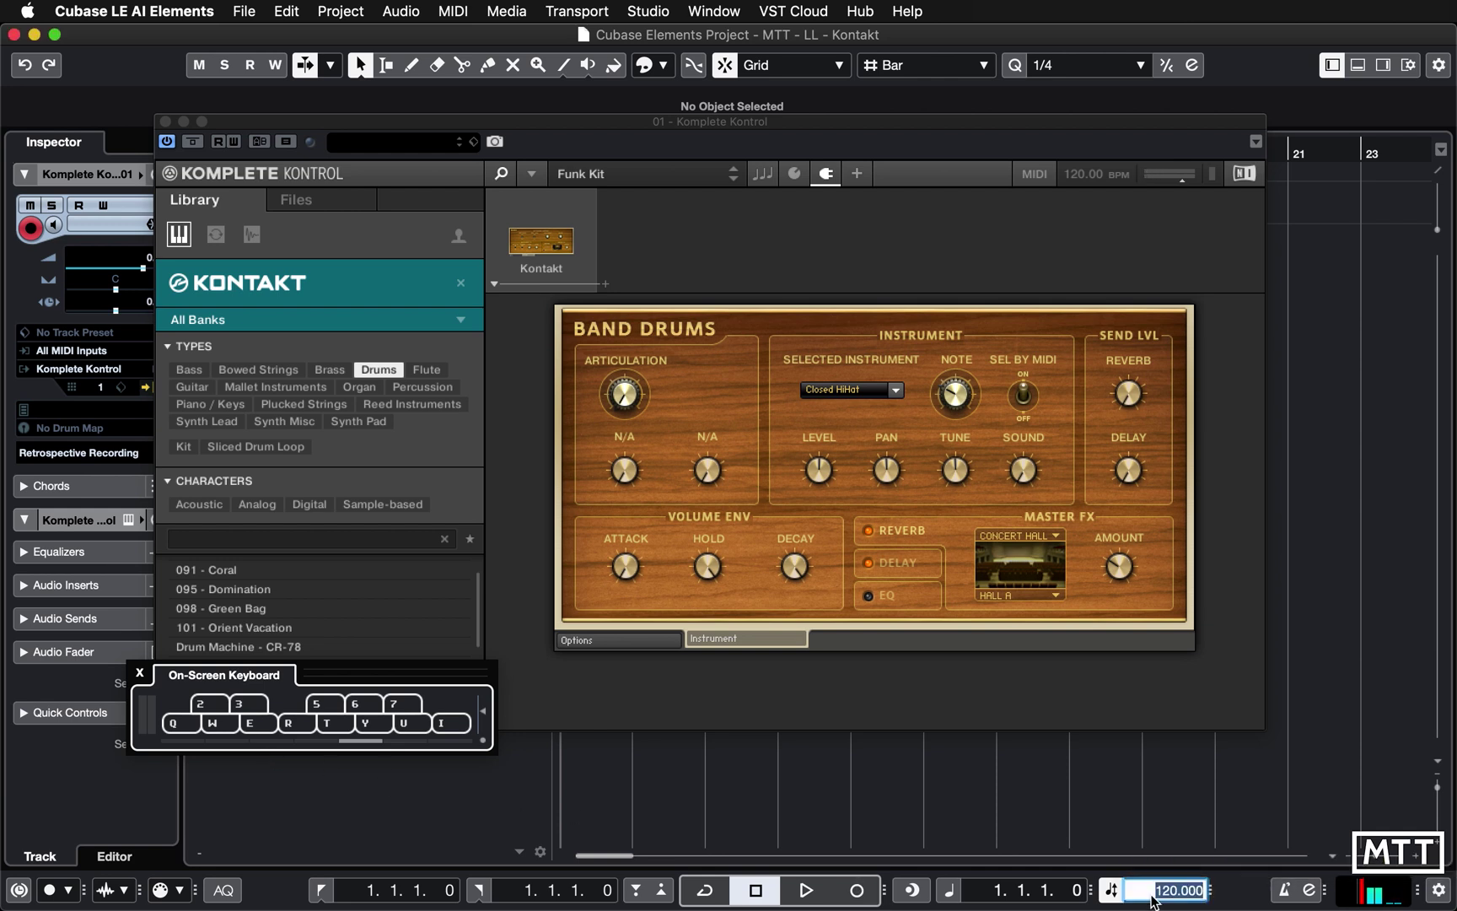
pyautogui.write('80')
pyautogui.press('Return')
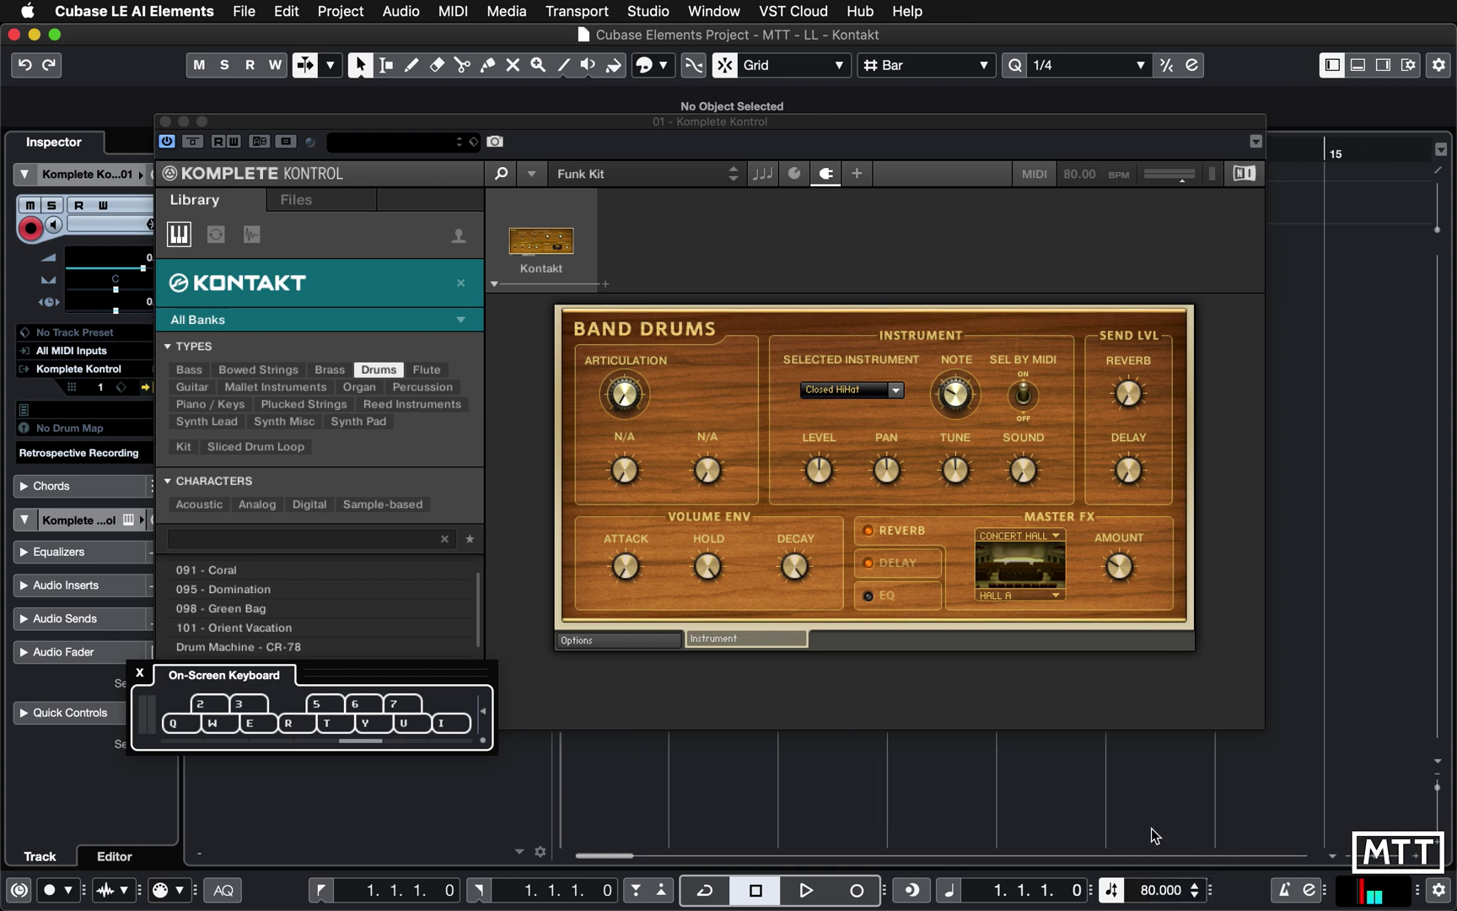
pyautogui.press('q')
# - Close Komplete Kontrol and add a new instrument track with the Kontakt plugin
pyautogui.click(166, 121)
pyautogui.rightClick(372, 271)
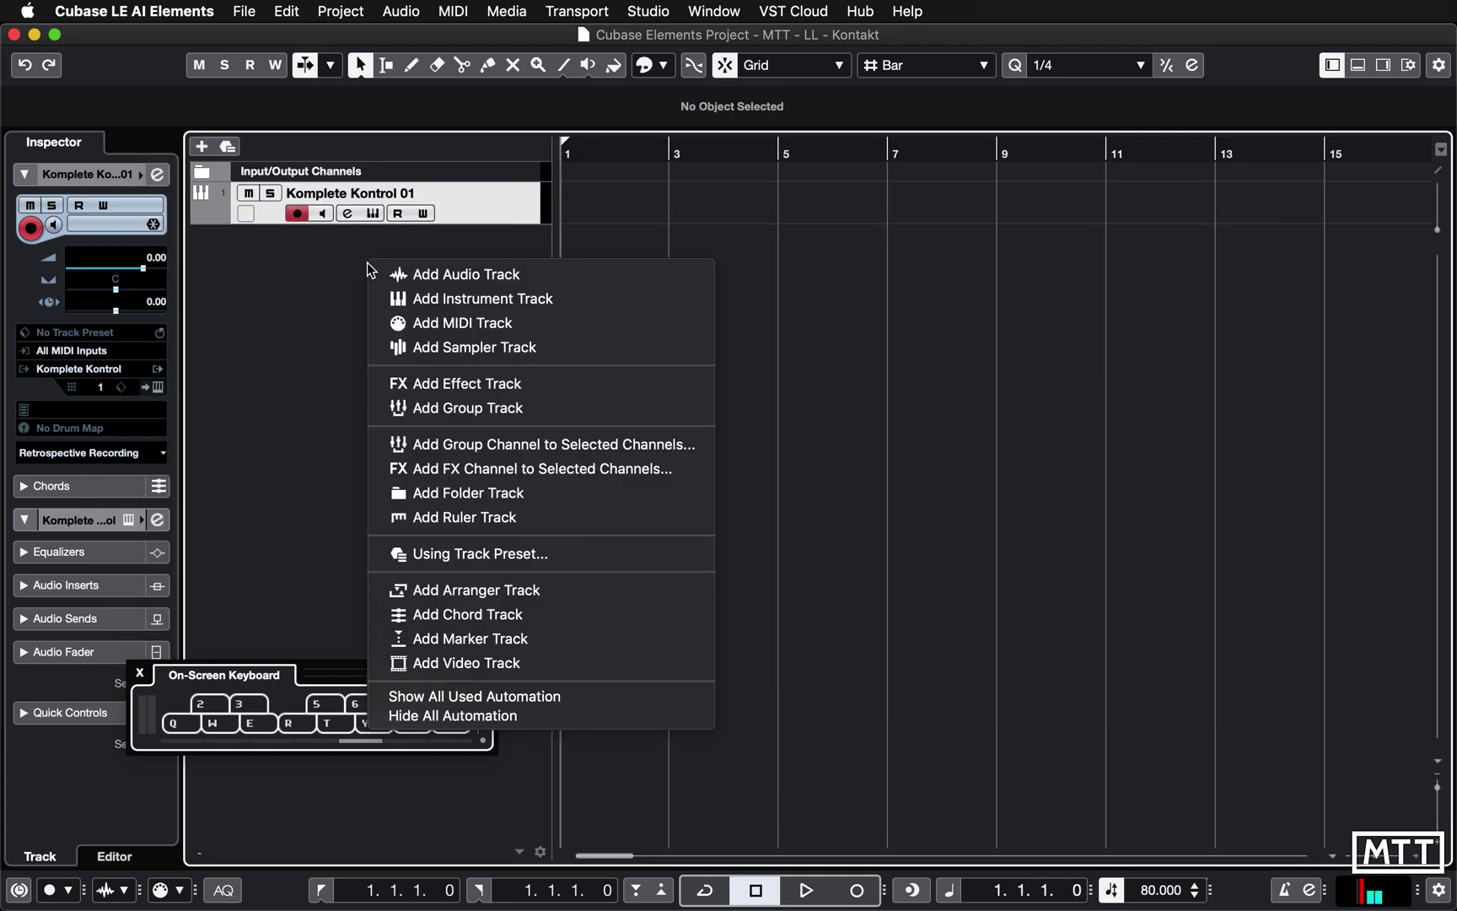
pyautogui.click(423, 301)
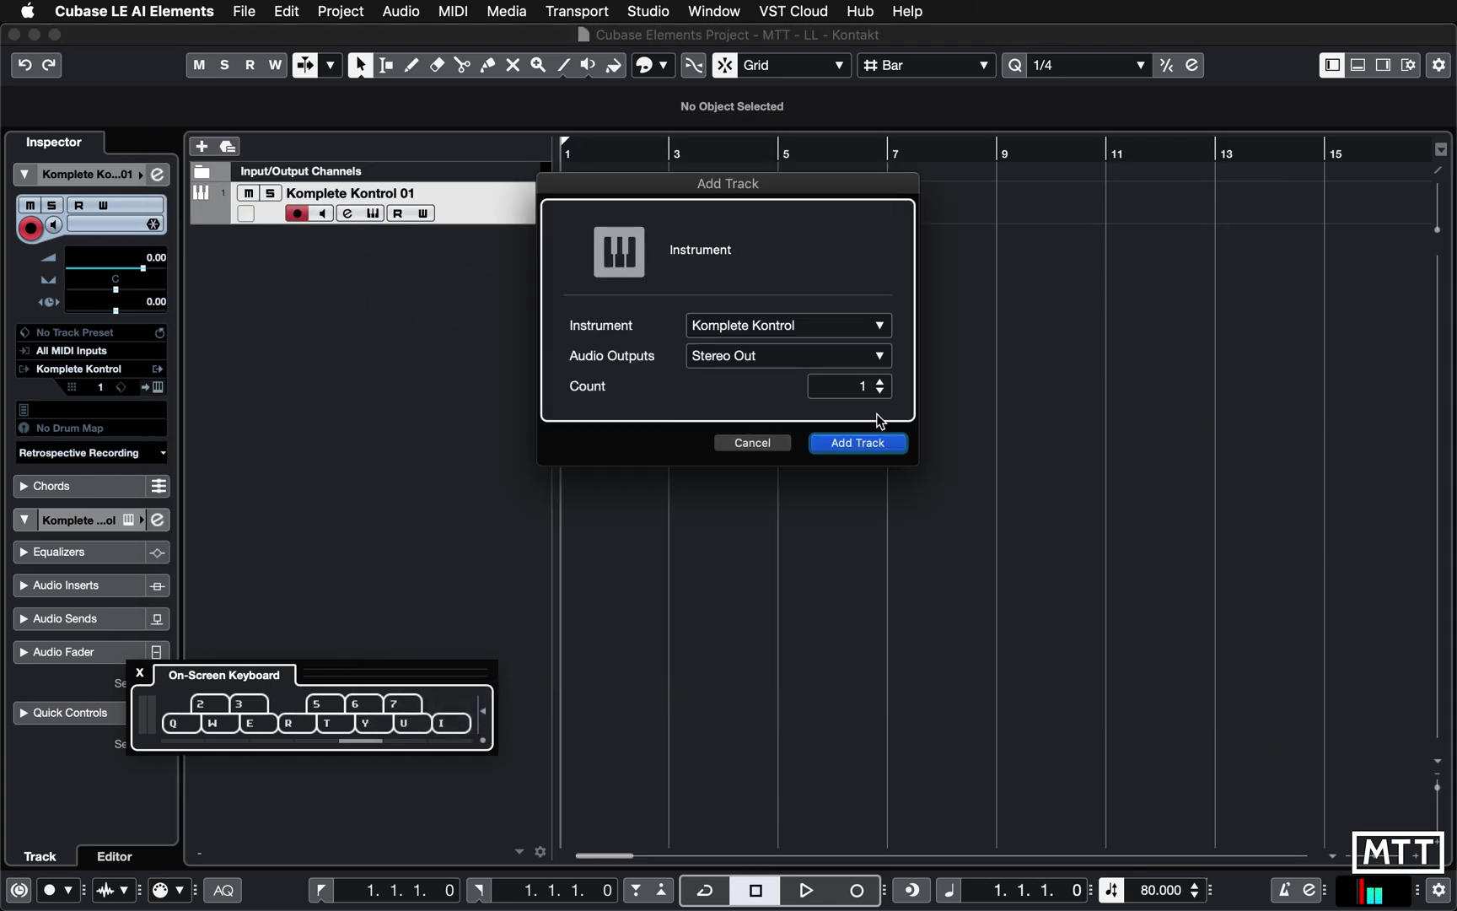
pyautogui.click(824, 330)
pyautogui.write('konta')
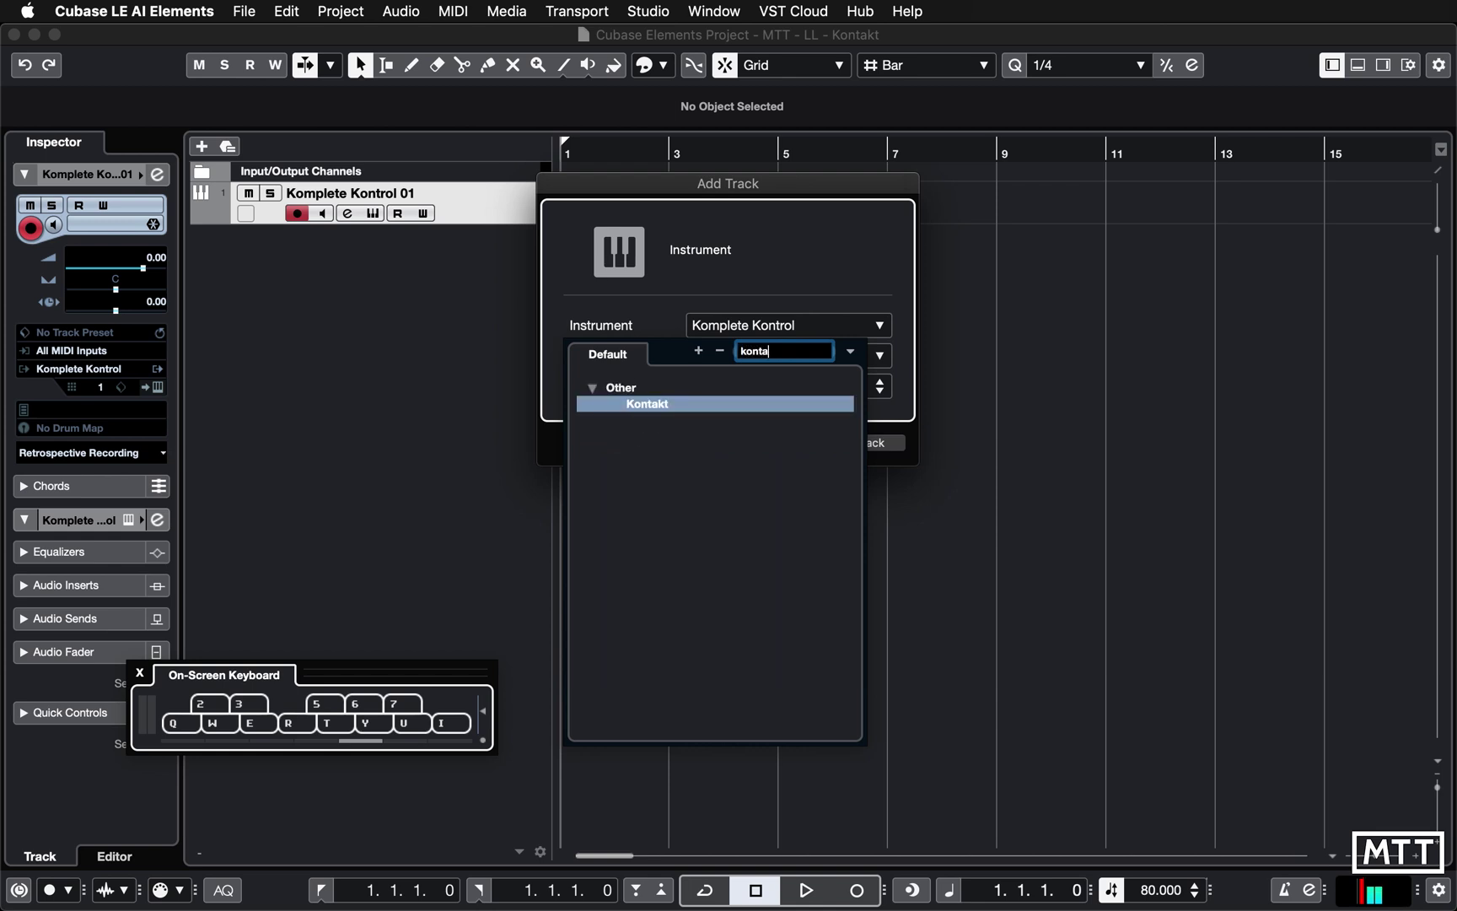
pyautogui.press('Return')
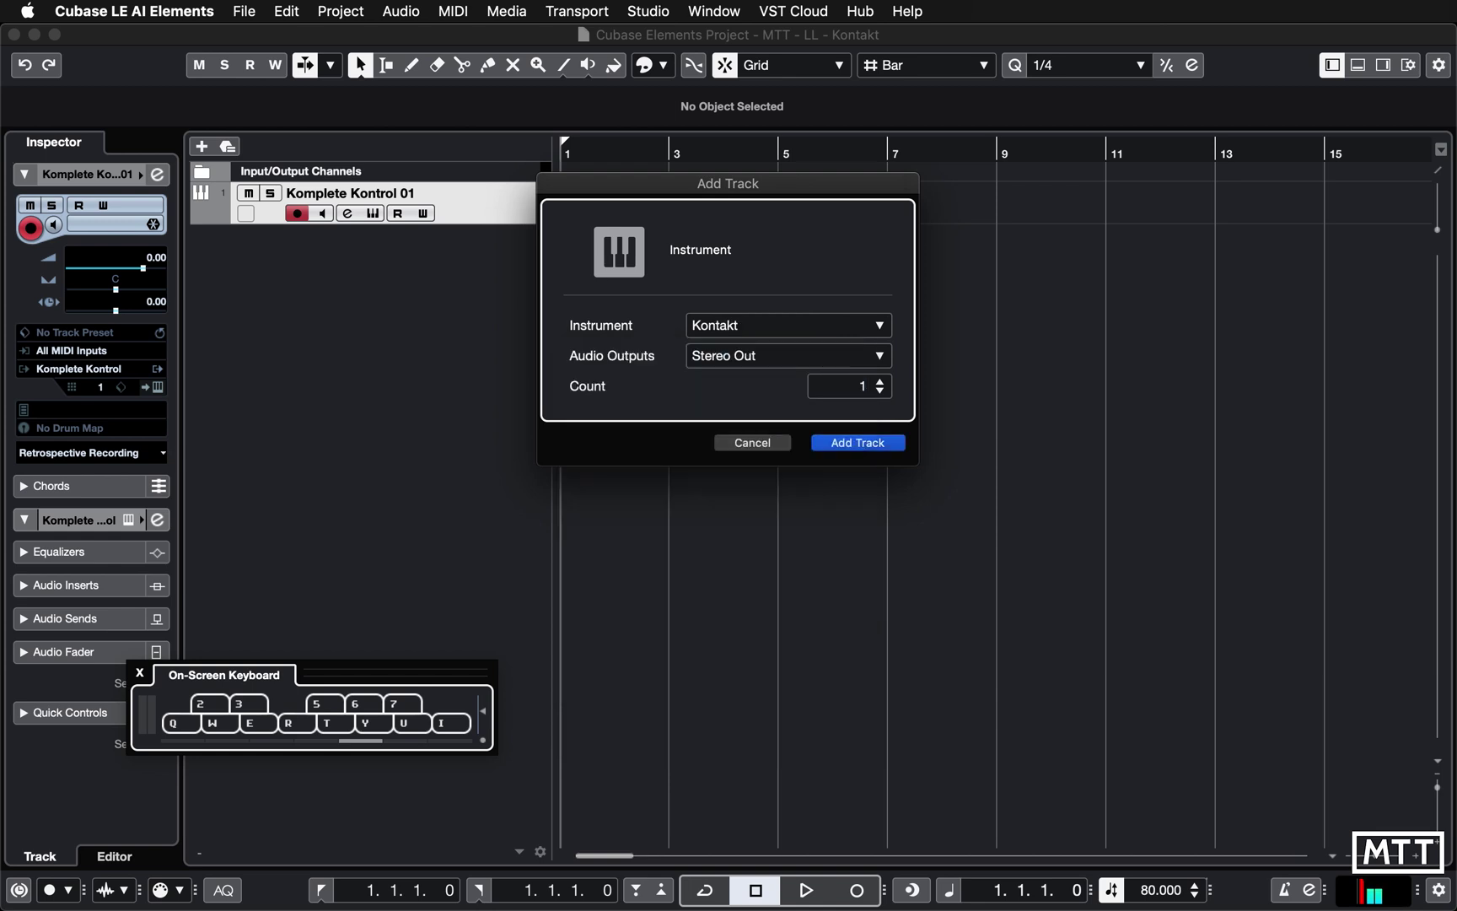
pyautogui.click(887, 446)
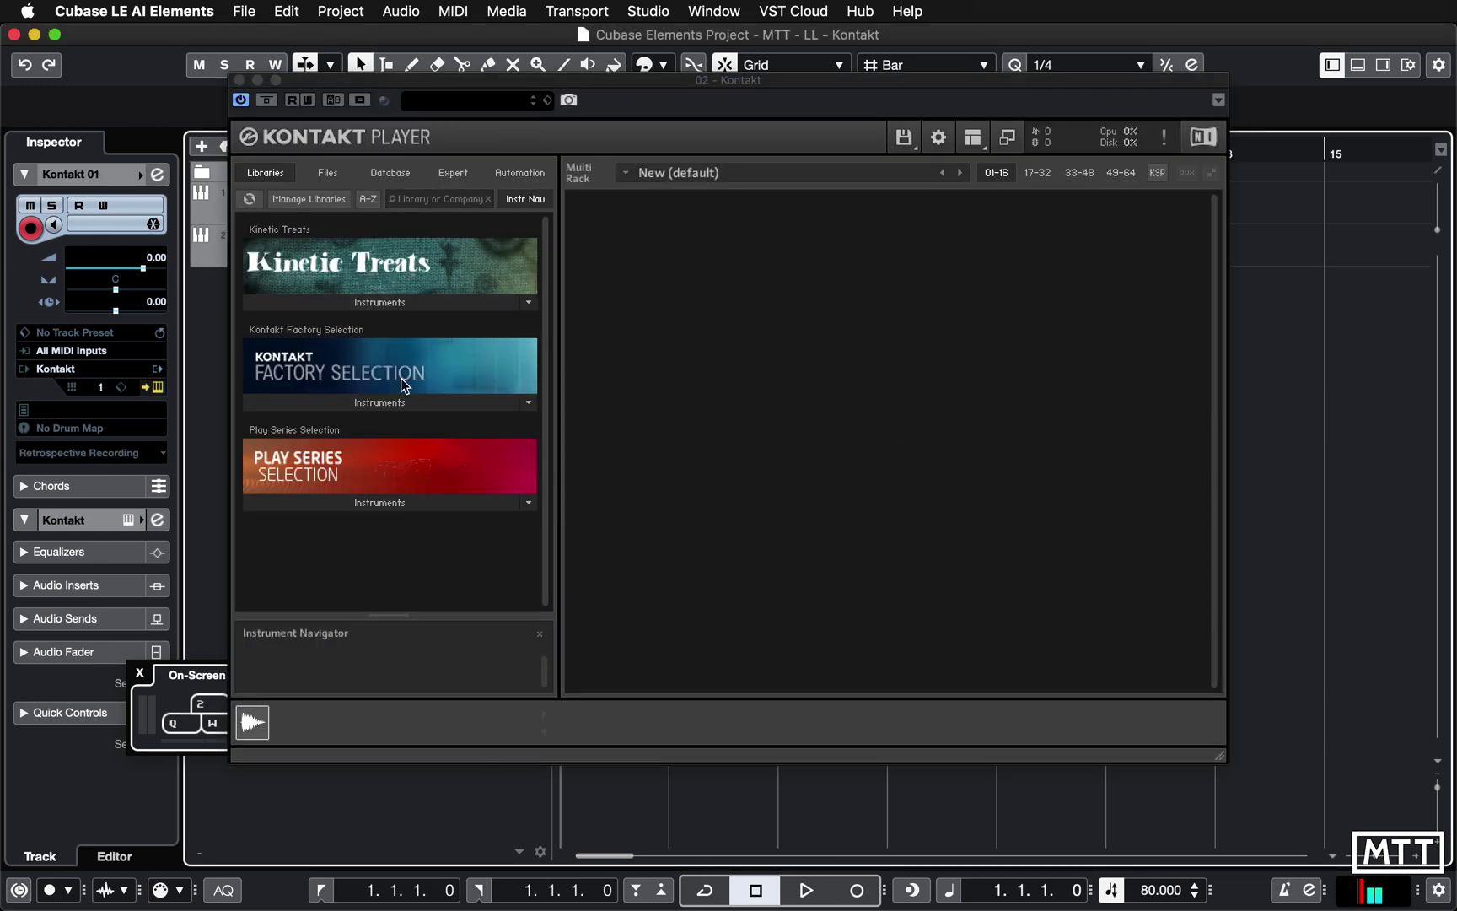
# - Reposition the Kontakt Player window and close the on-screen keyboard
pyautogui.click(438, 89)
pyautogui.moveTo(438, 90); pyautogui.dragTo(495, 78)
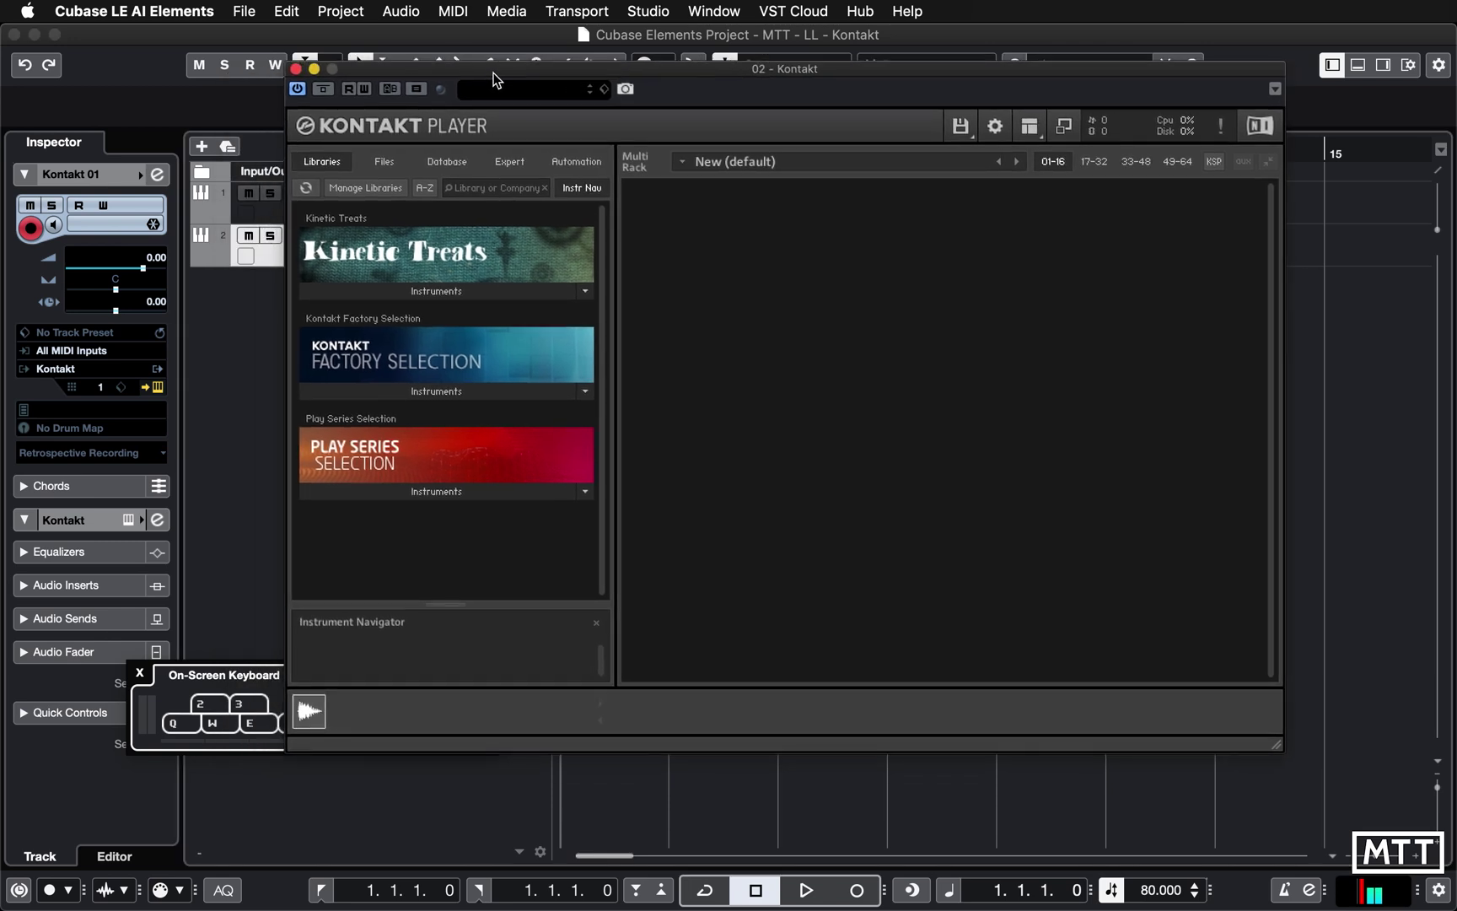
pyautogui.click(140, 675)
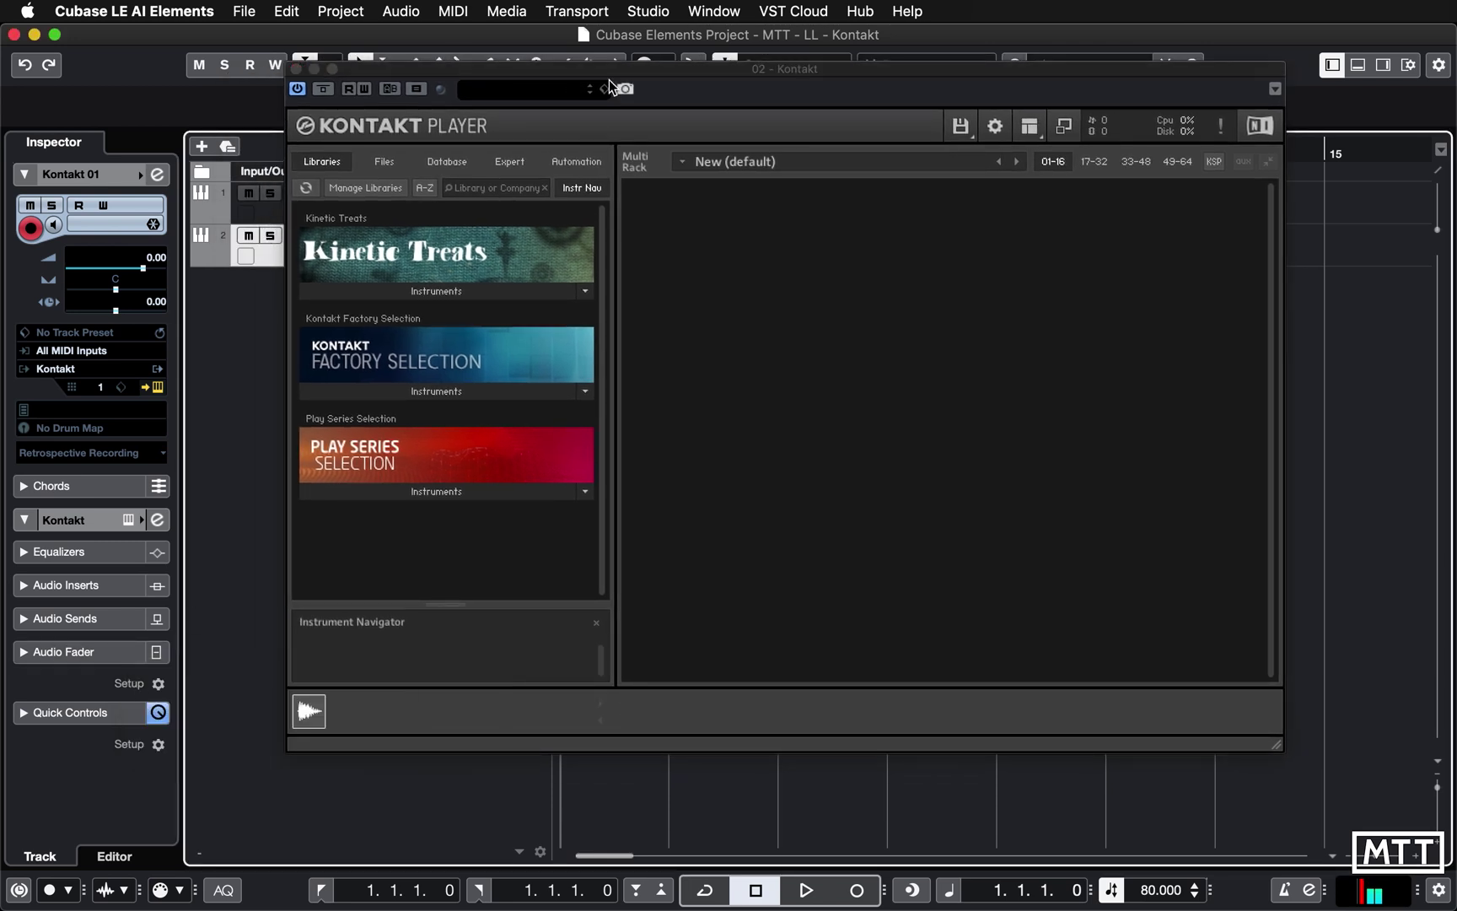
pyautogui.moveTo(603, 75); pyautogui.dragTo(571, 73)
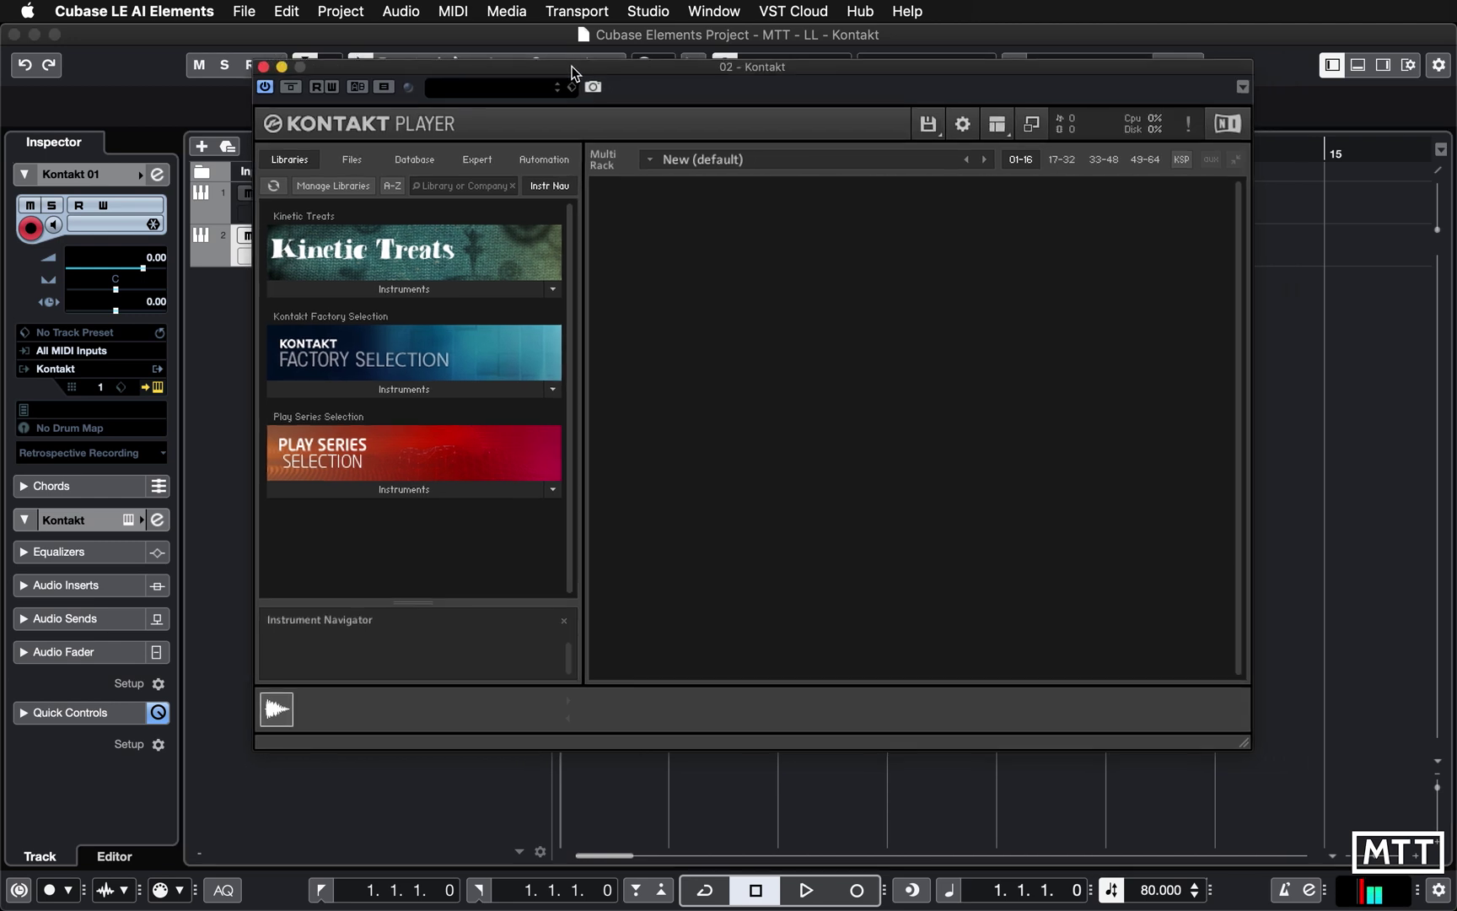
# - Peek at Kinetic Treats and Play Series, then open Factory Selection's Band folder
pyautogui.click(395, 291)
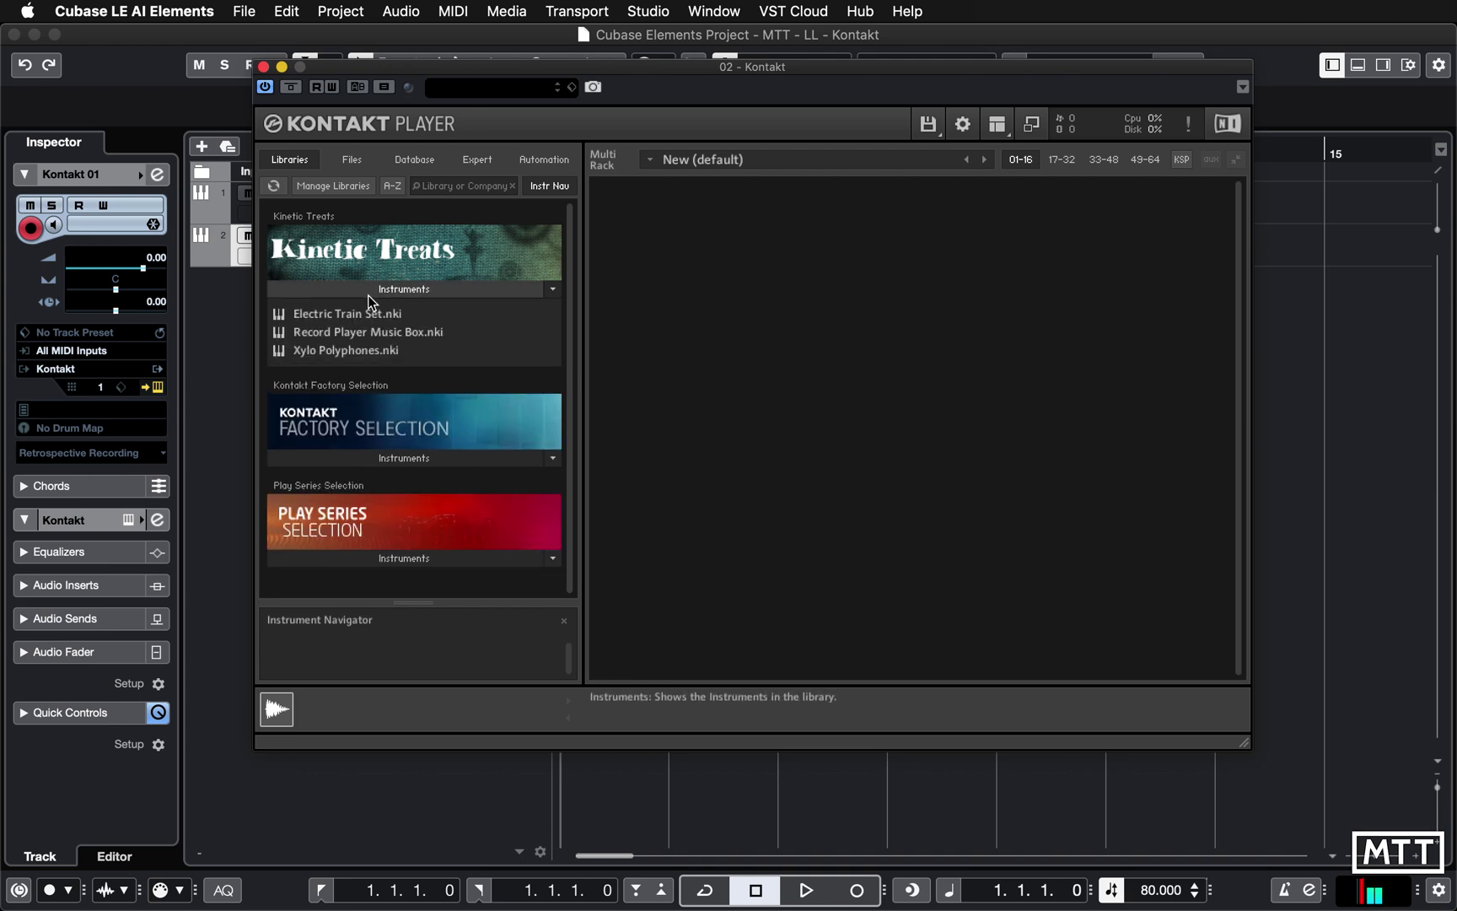
pyautogui.click(368, 292)
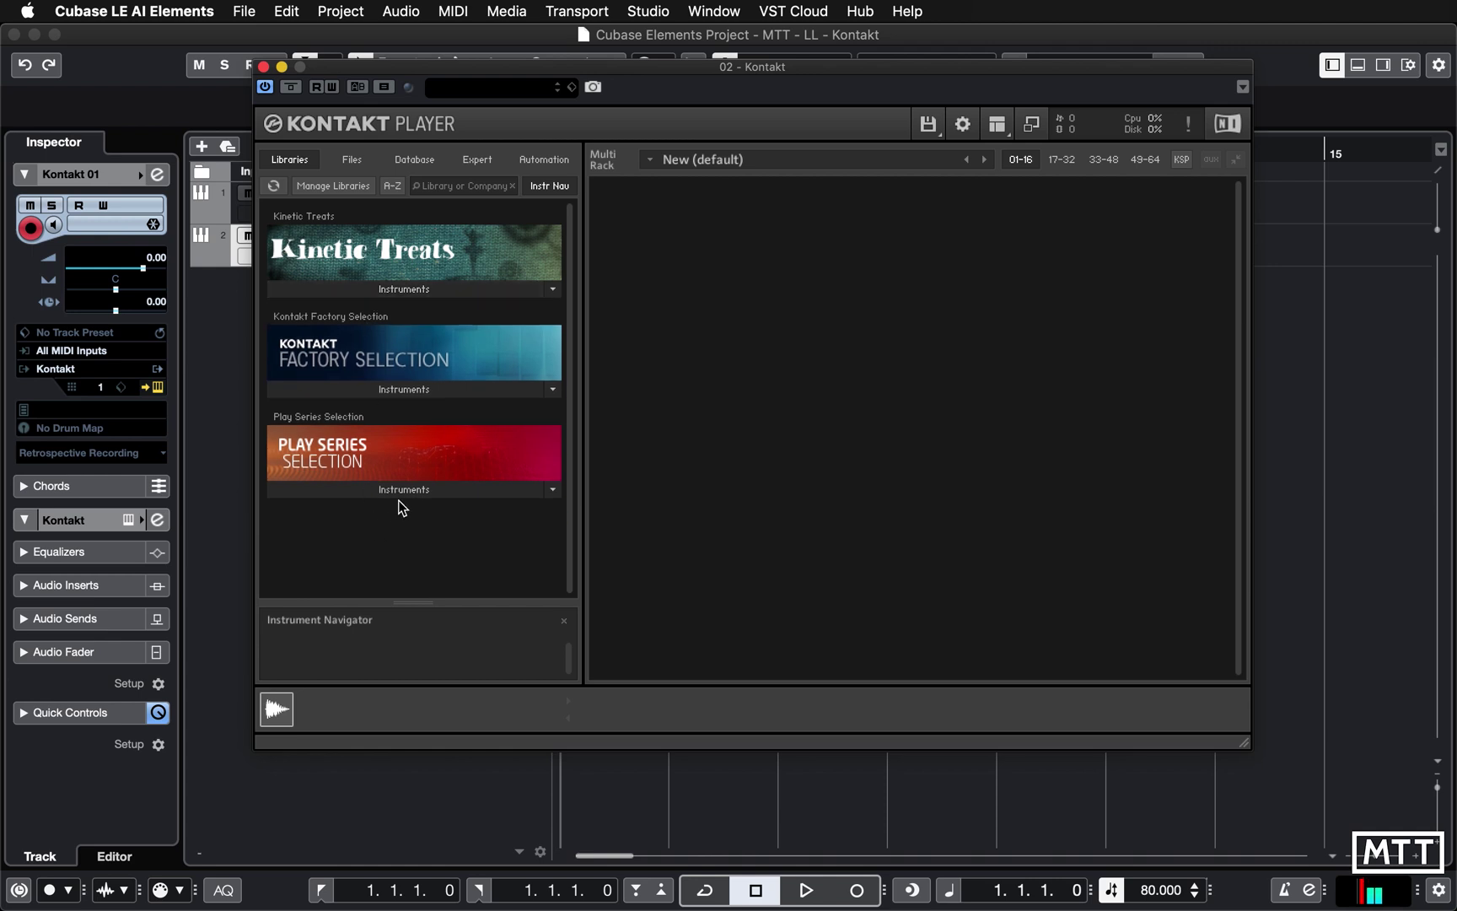
pyautogui.click(395, 491)
pyautogui.click(392, 490)
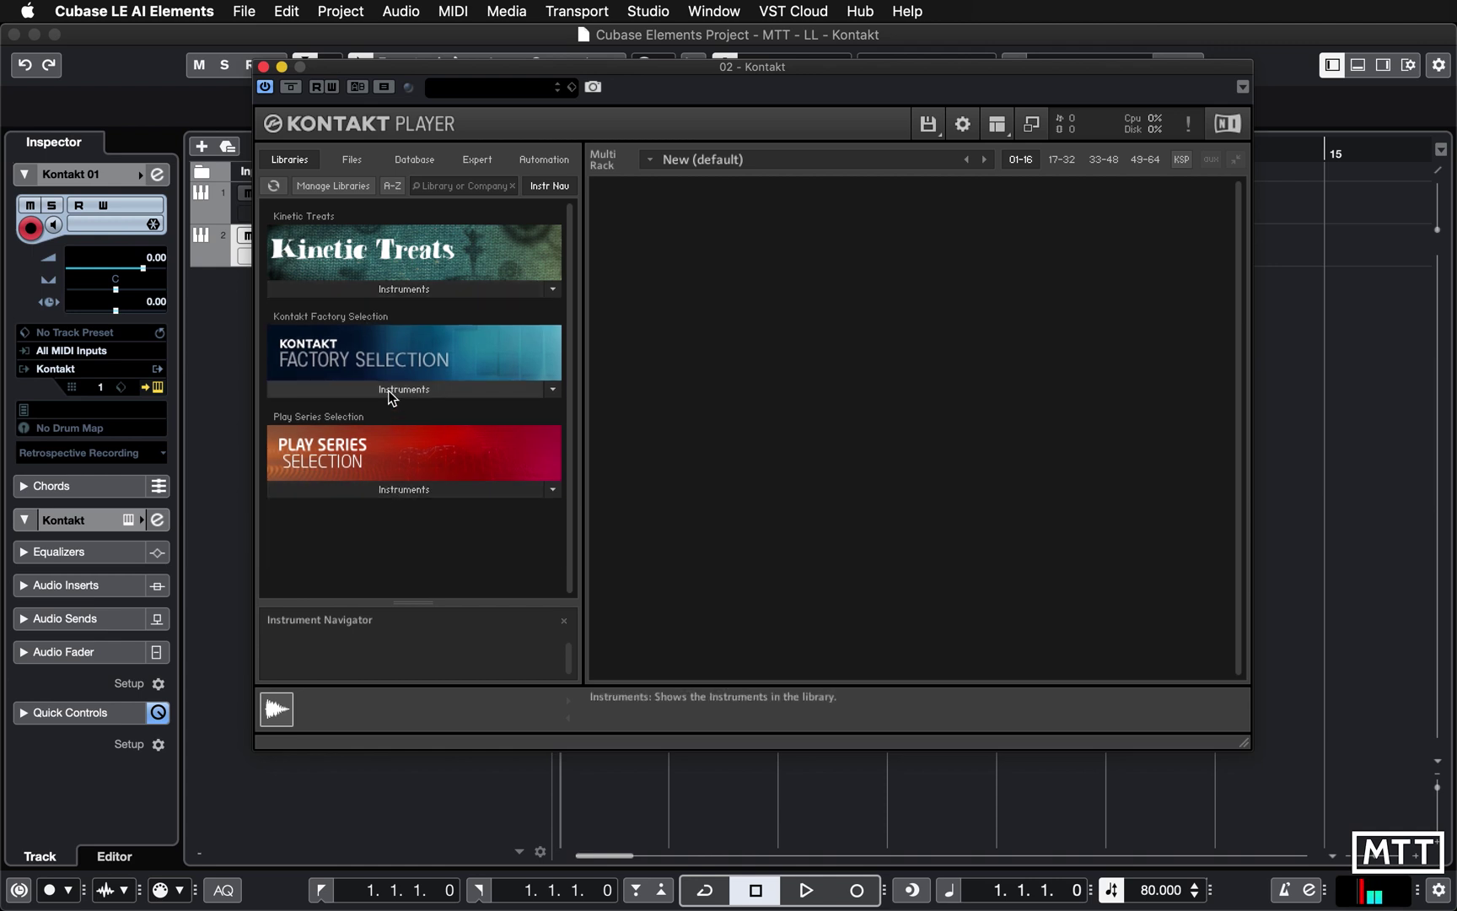
pyautogui.click(388, 390)
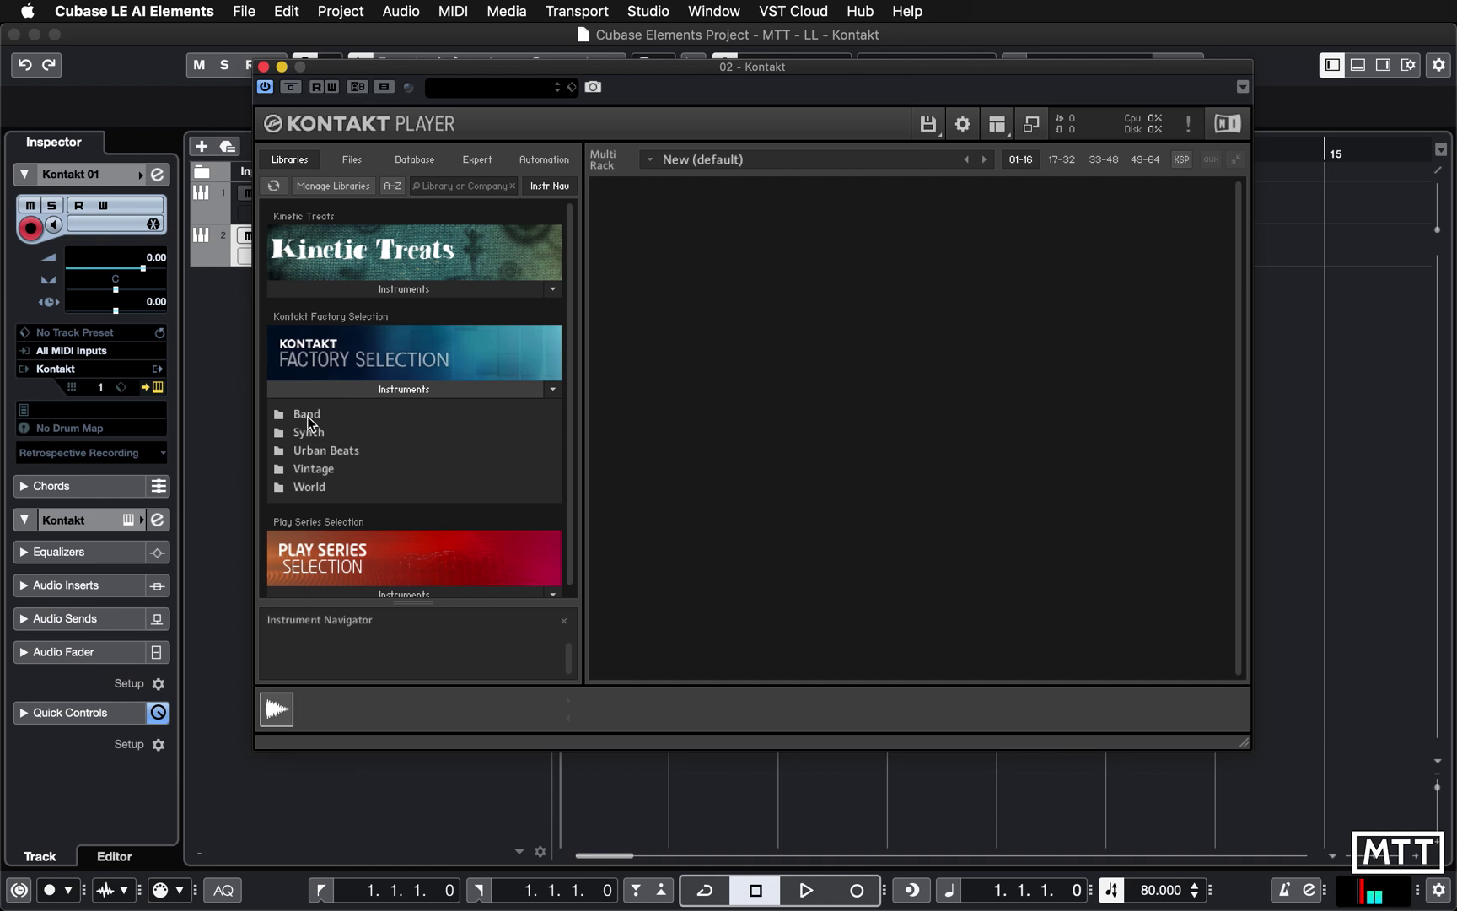
pyautogui.click(281, 422)
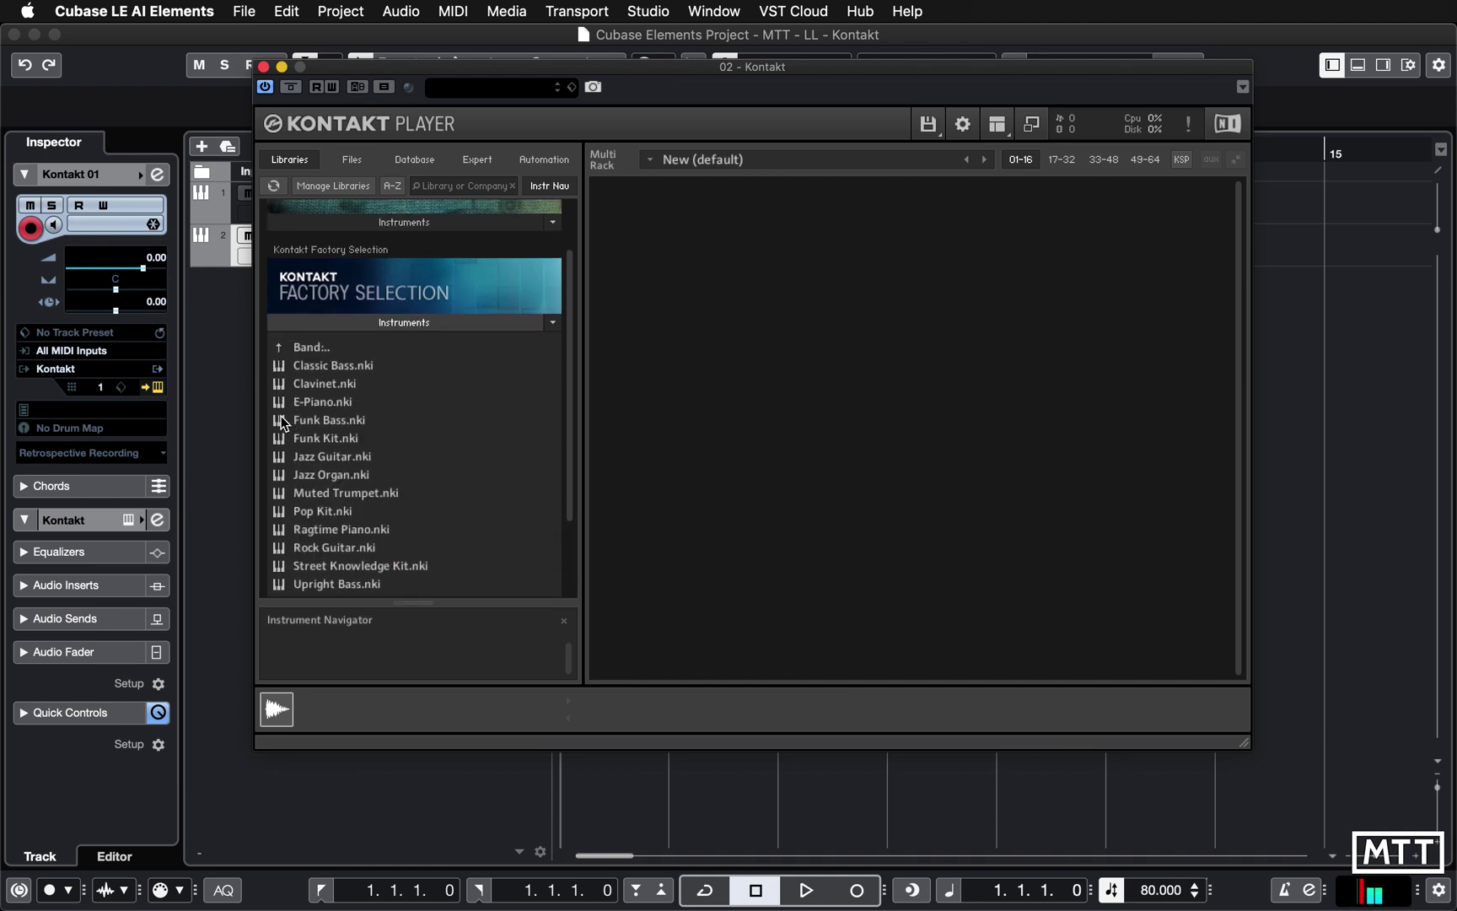
pyautogui.scroll(-2, 376, 478)
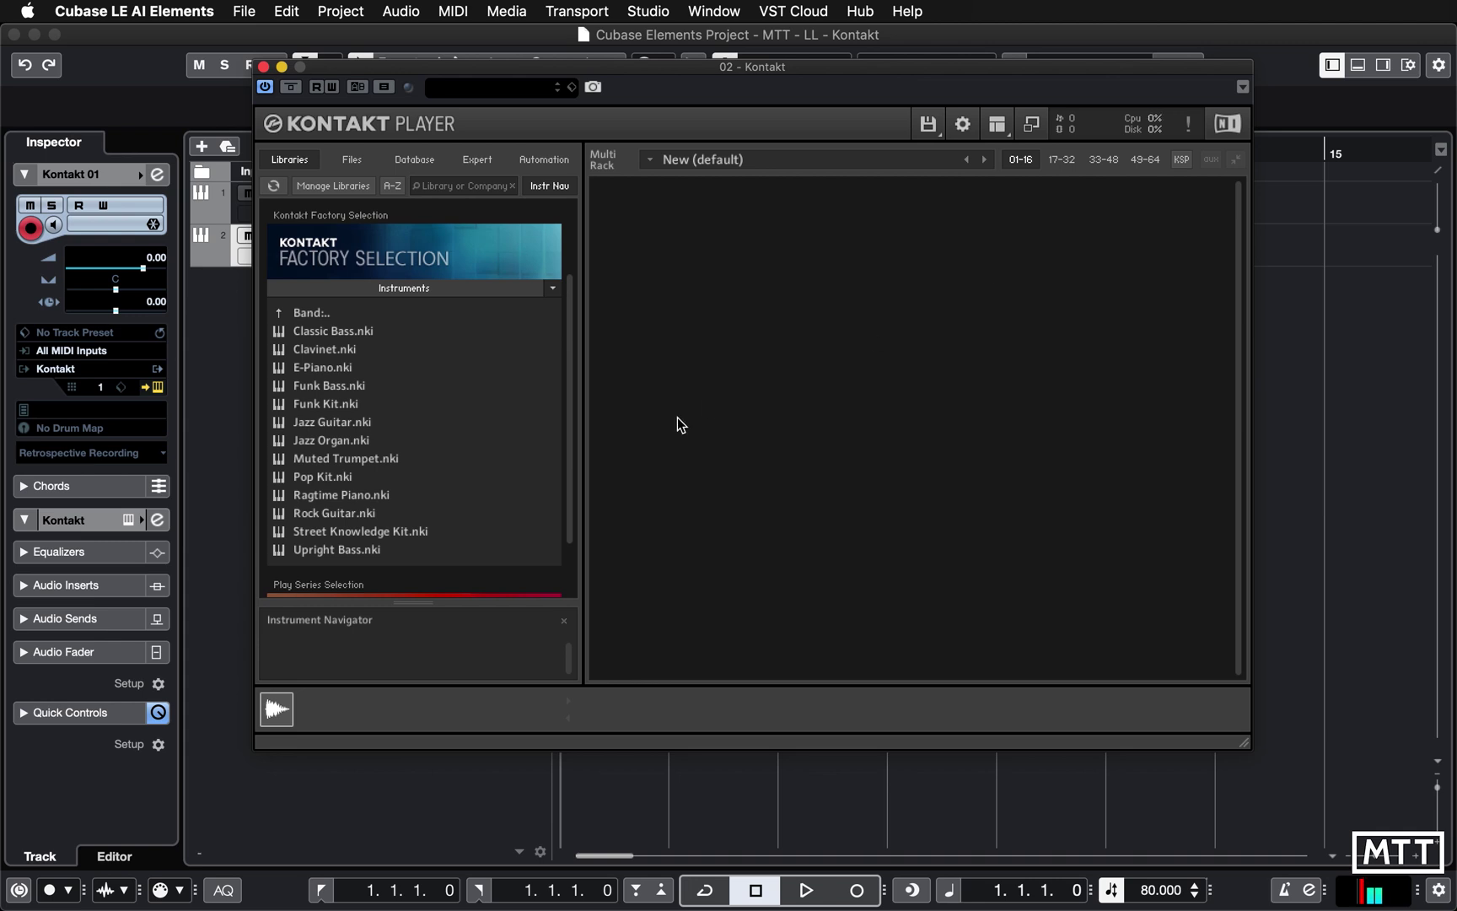
pyautogui.scroll(-3, 573, 421)
pyautogui.scroll(4, 571, 445)
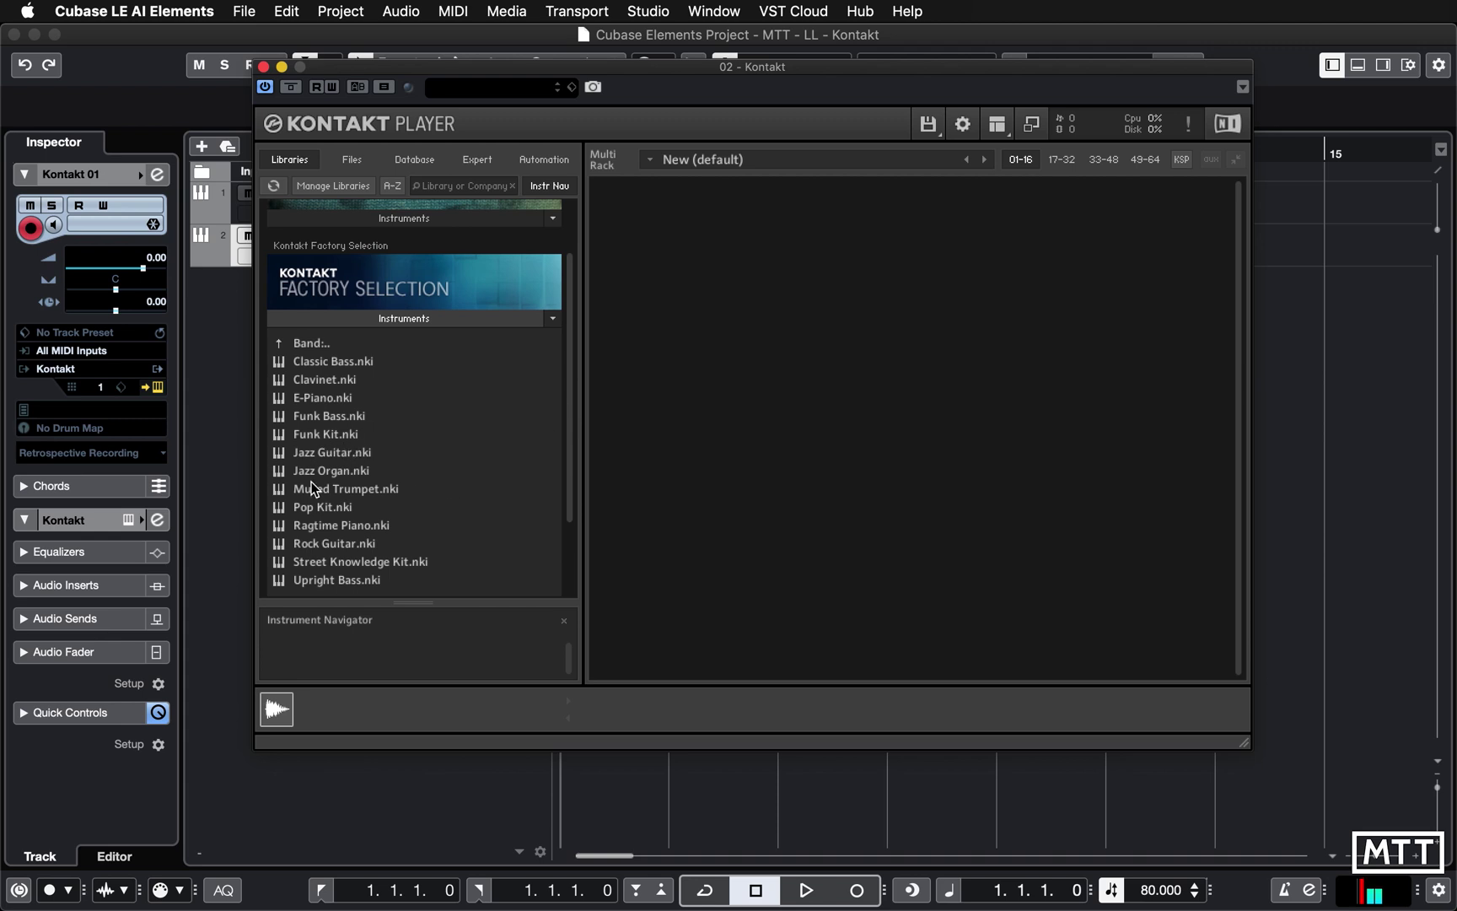
# - Load Funk Kit.nki into the rack, check its Options page, and return to Band Drums controls
pyautogui.doubleClick(326, 435)
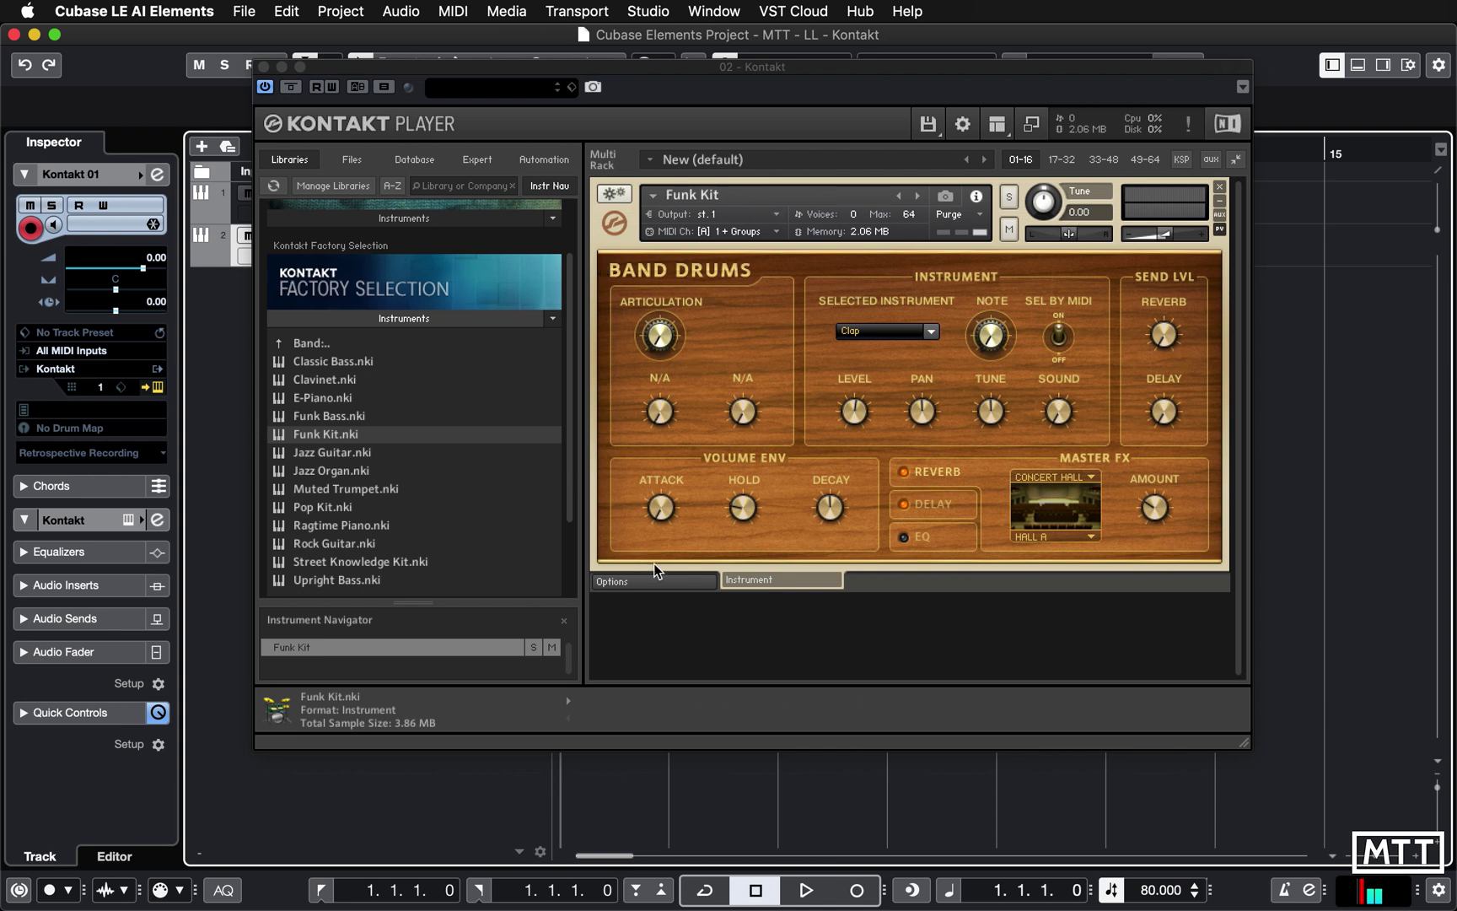
pyautogui.click(639, 582)
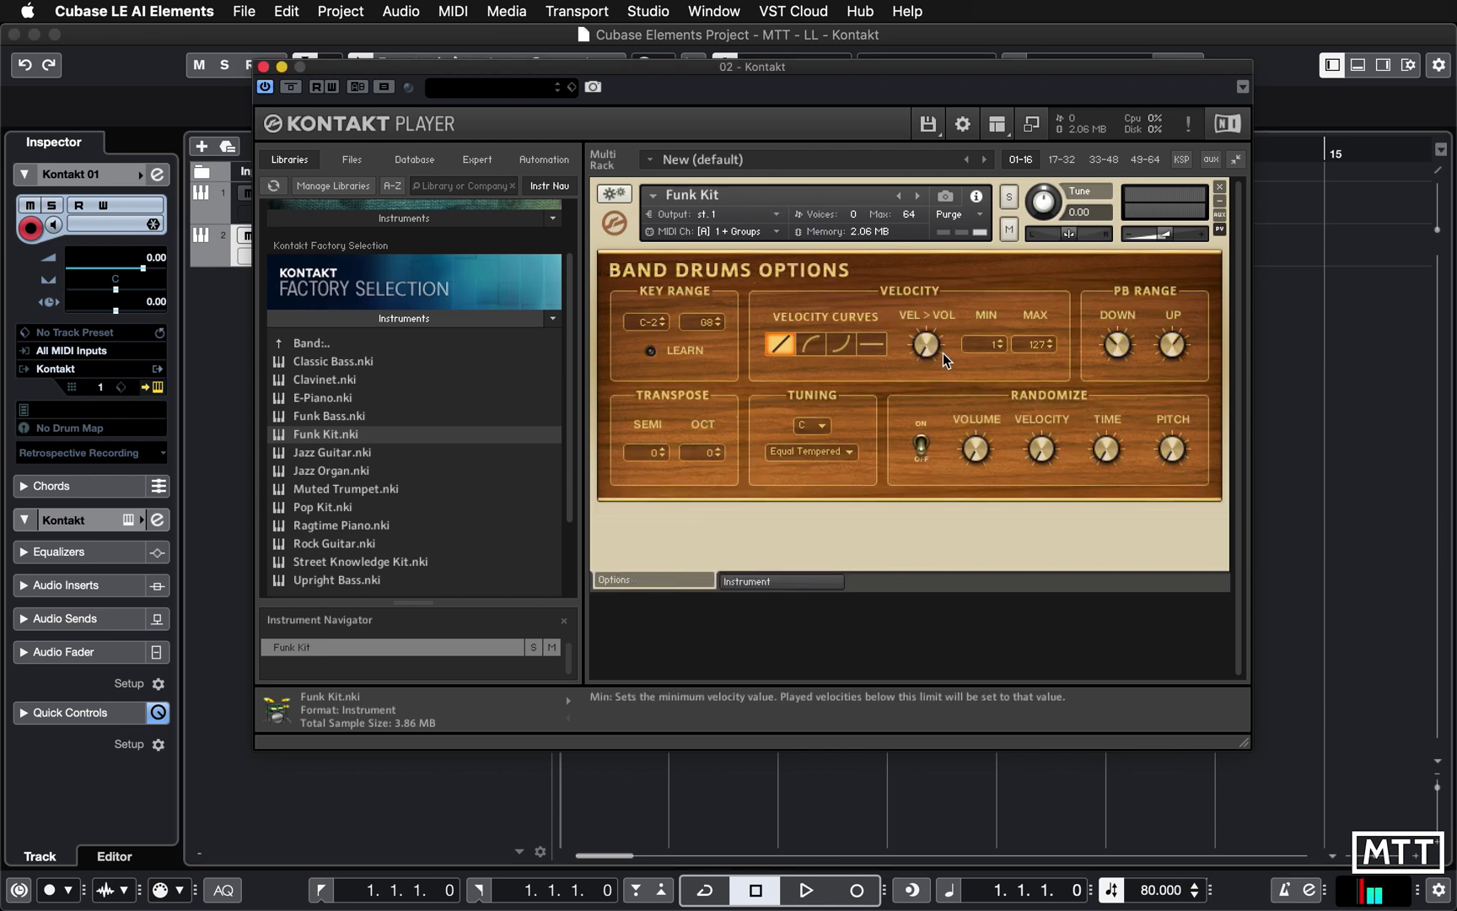
pyautogui.click(756, 582)
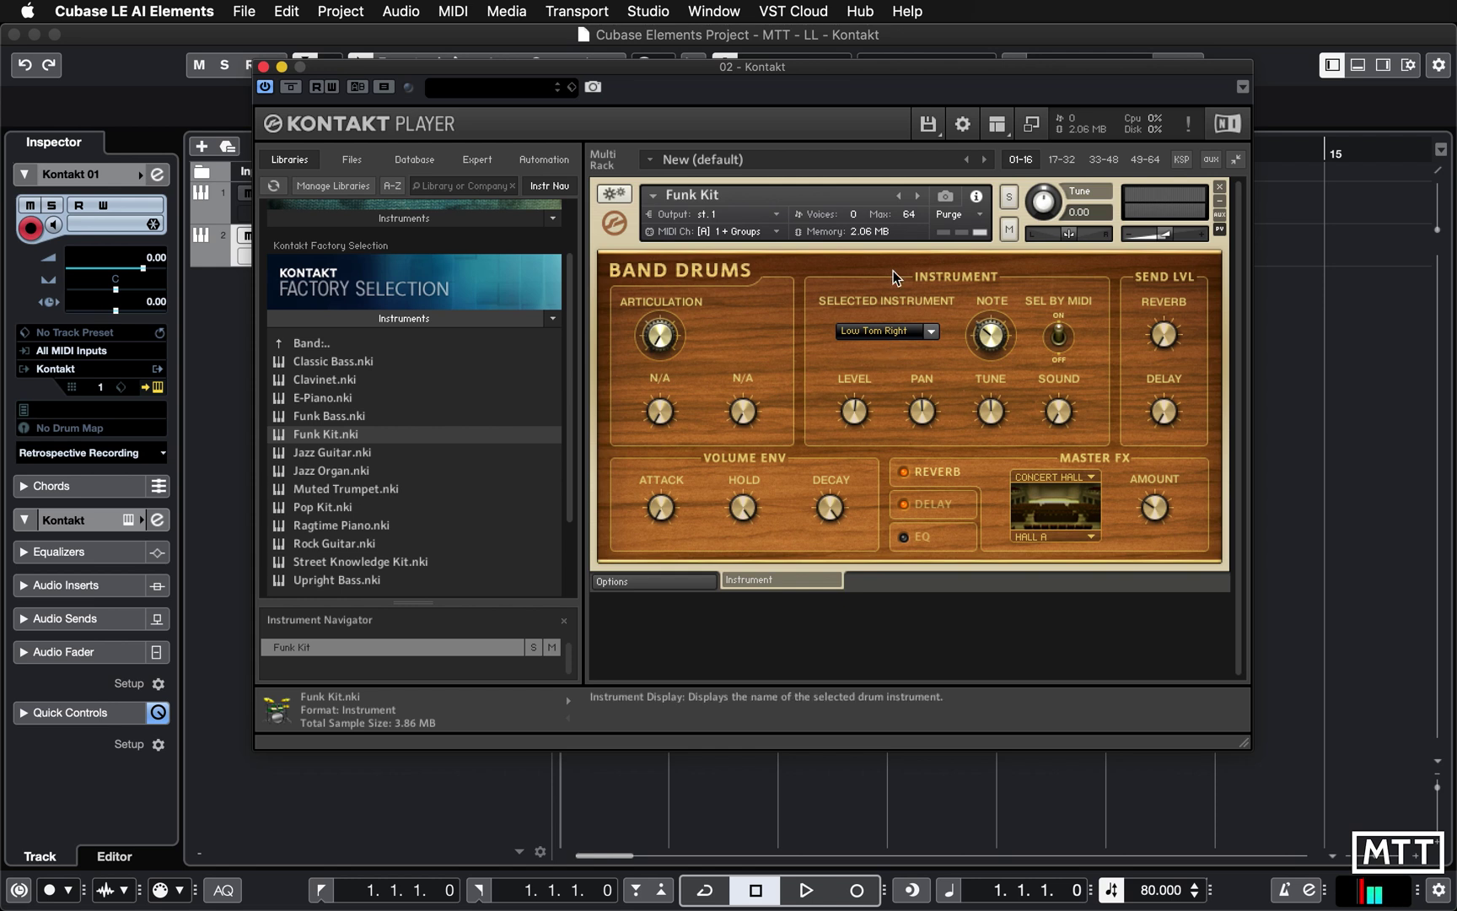
pyautogui.moveTo(895, 69); pyautogui.dragTo(895, 49)
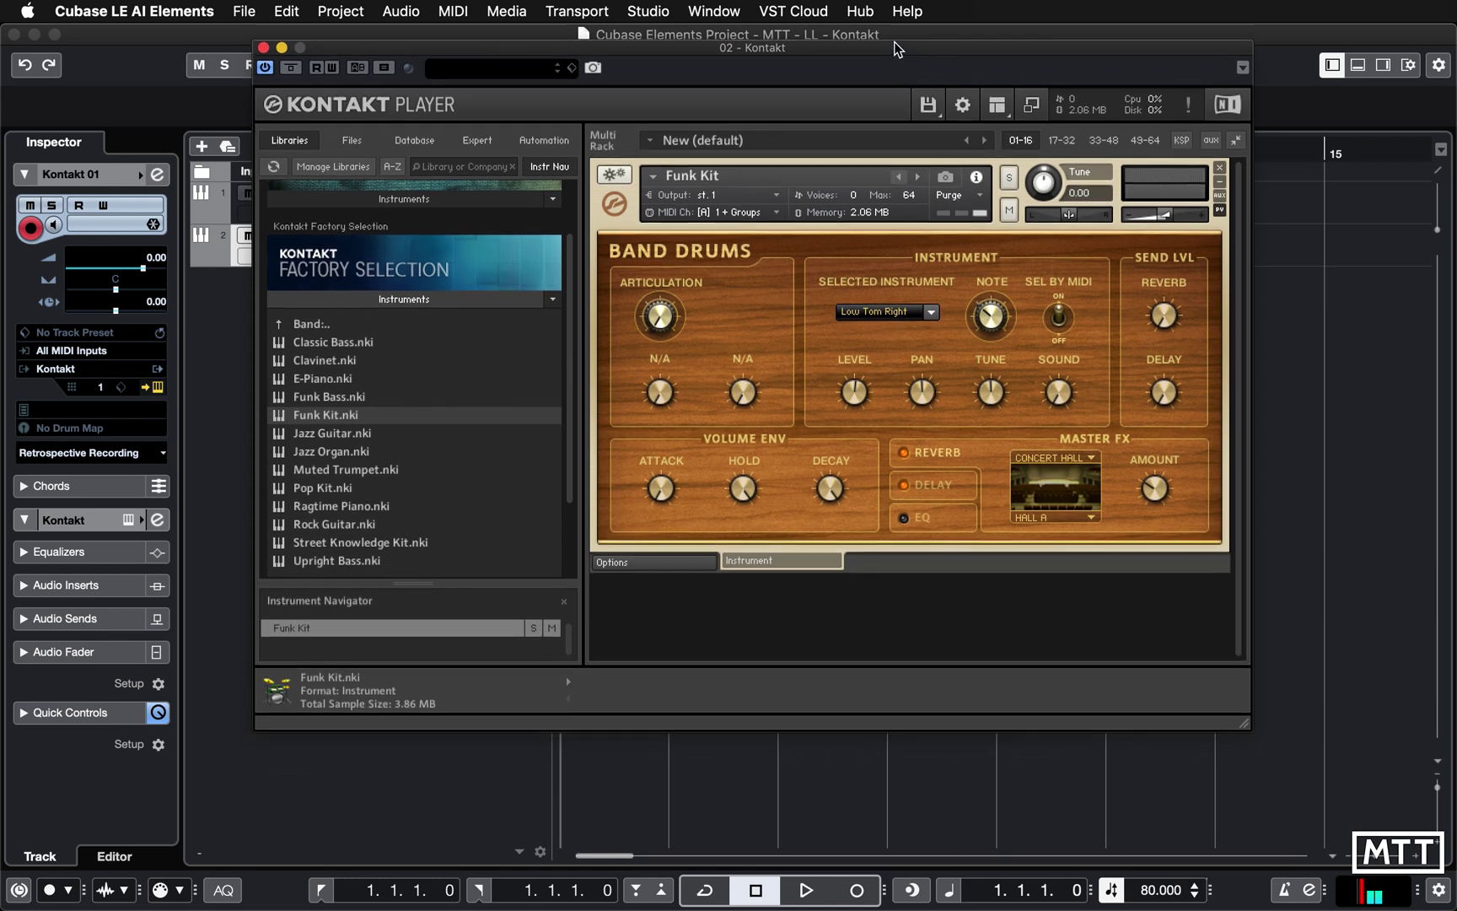
# - Show the Keyboard workspace panel below Funk Kit and play a groove from a purple key
pyautogui.click(997, 104)
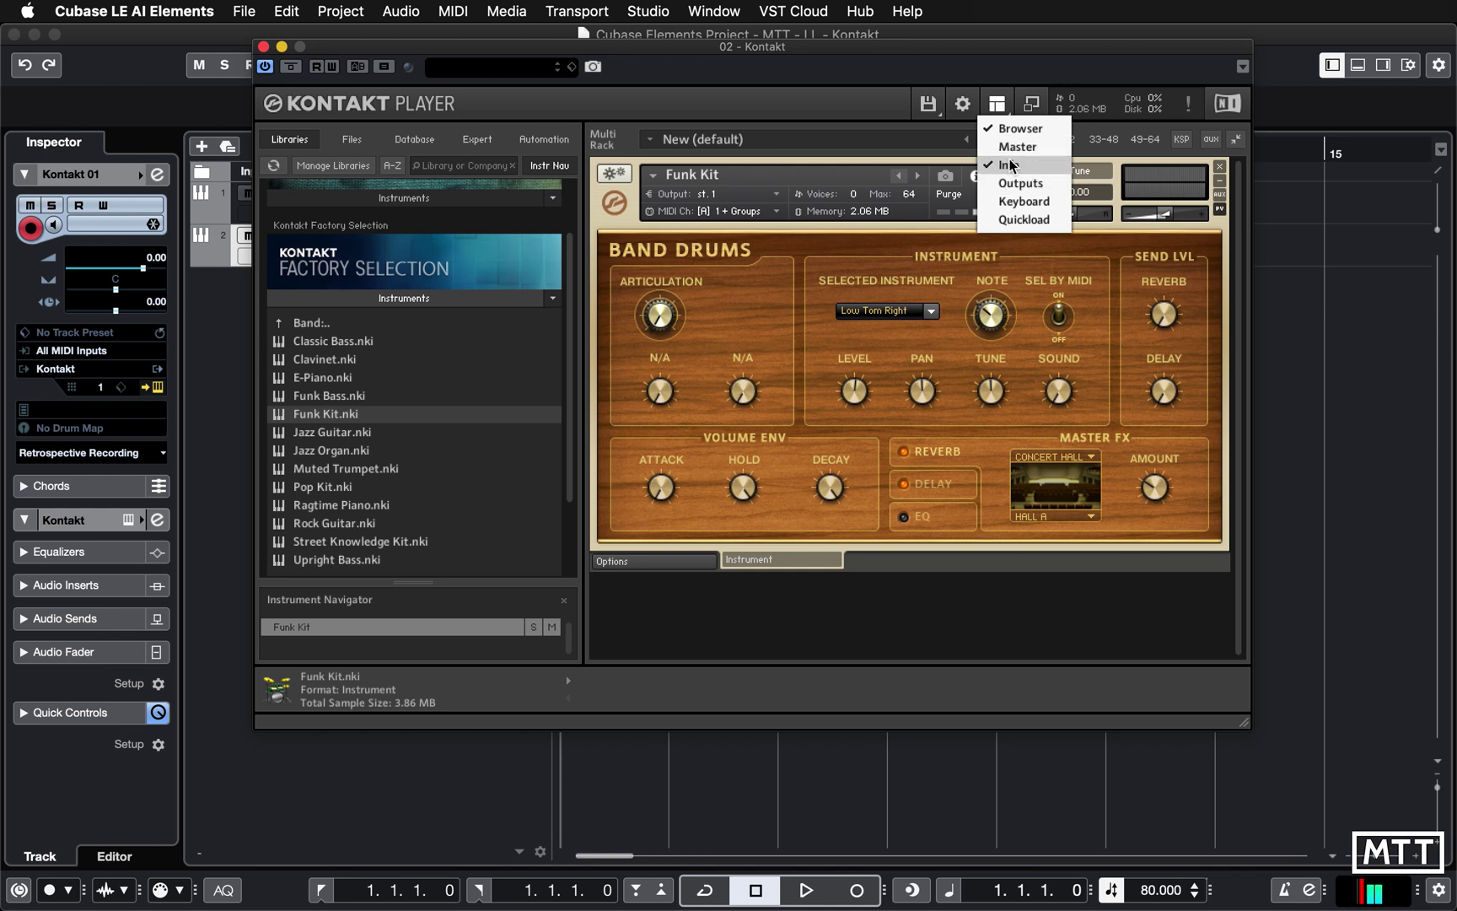
pyautogui.click(1018, 202)
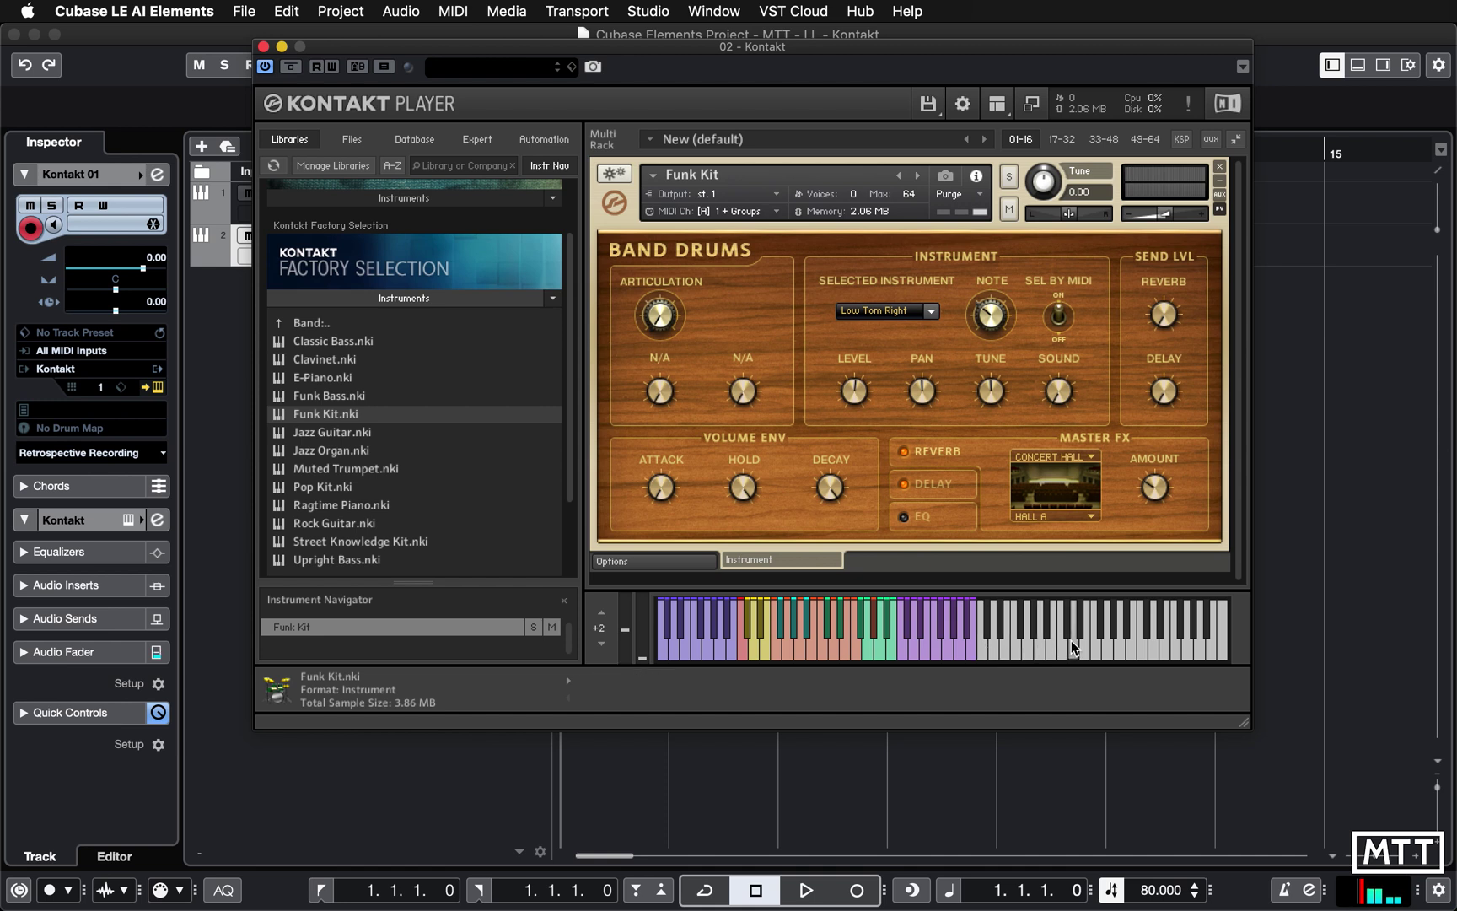
pyautogui.click(970, 631)
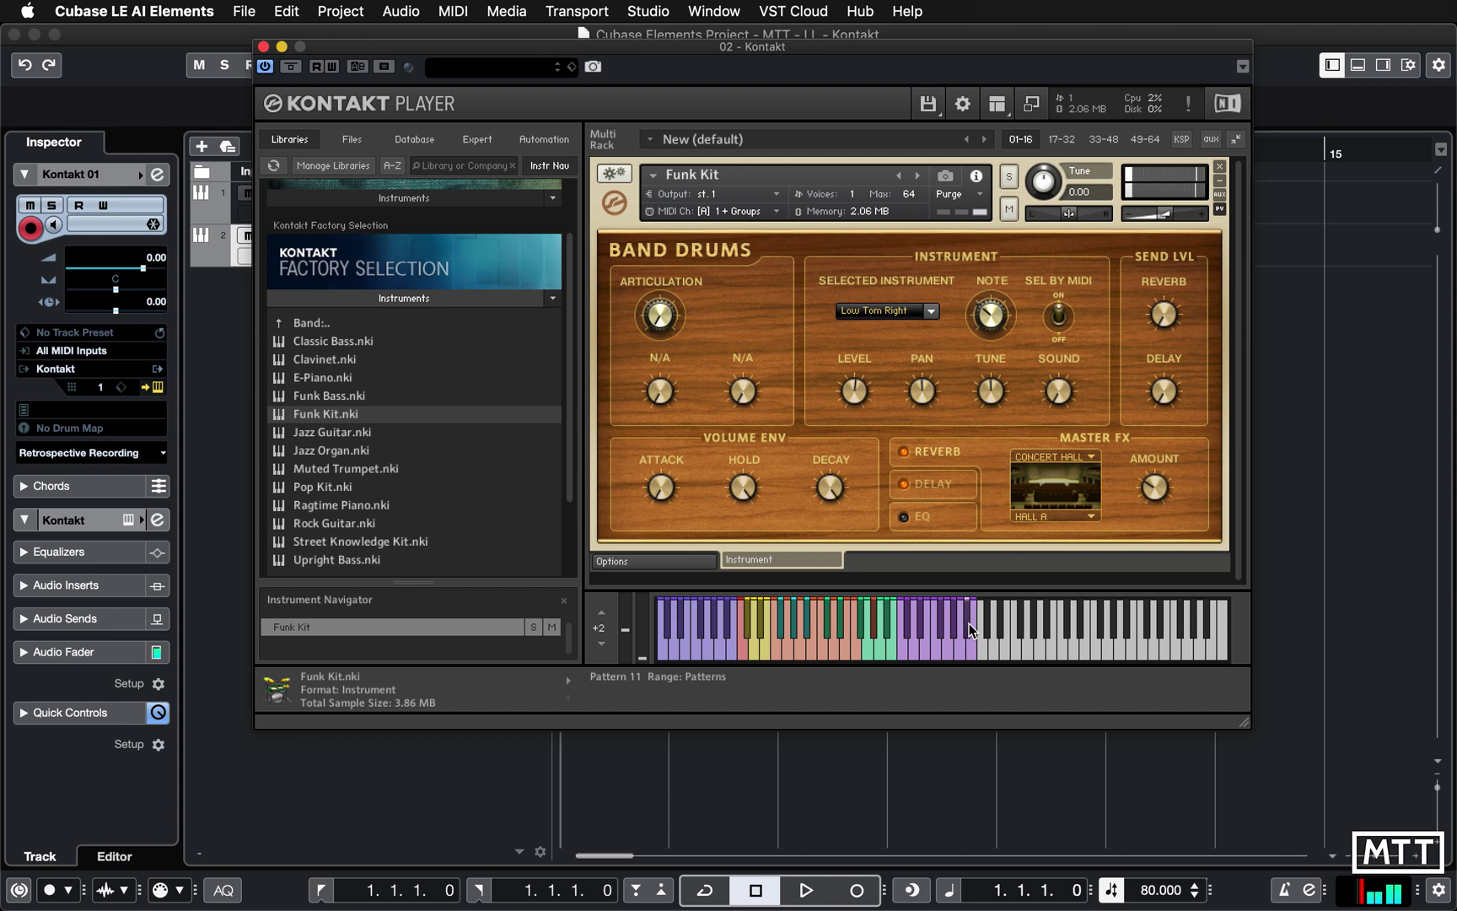
# - Set the tempo to 120 and replay the Pattern 11 groove
pyautogui.click(1151, 891)
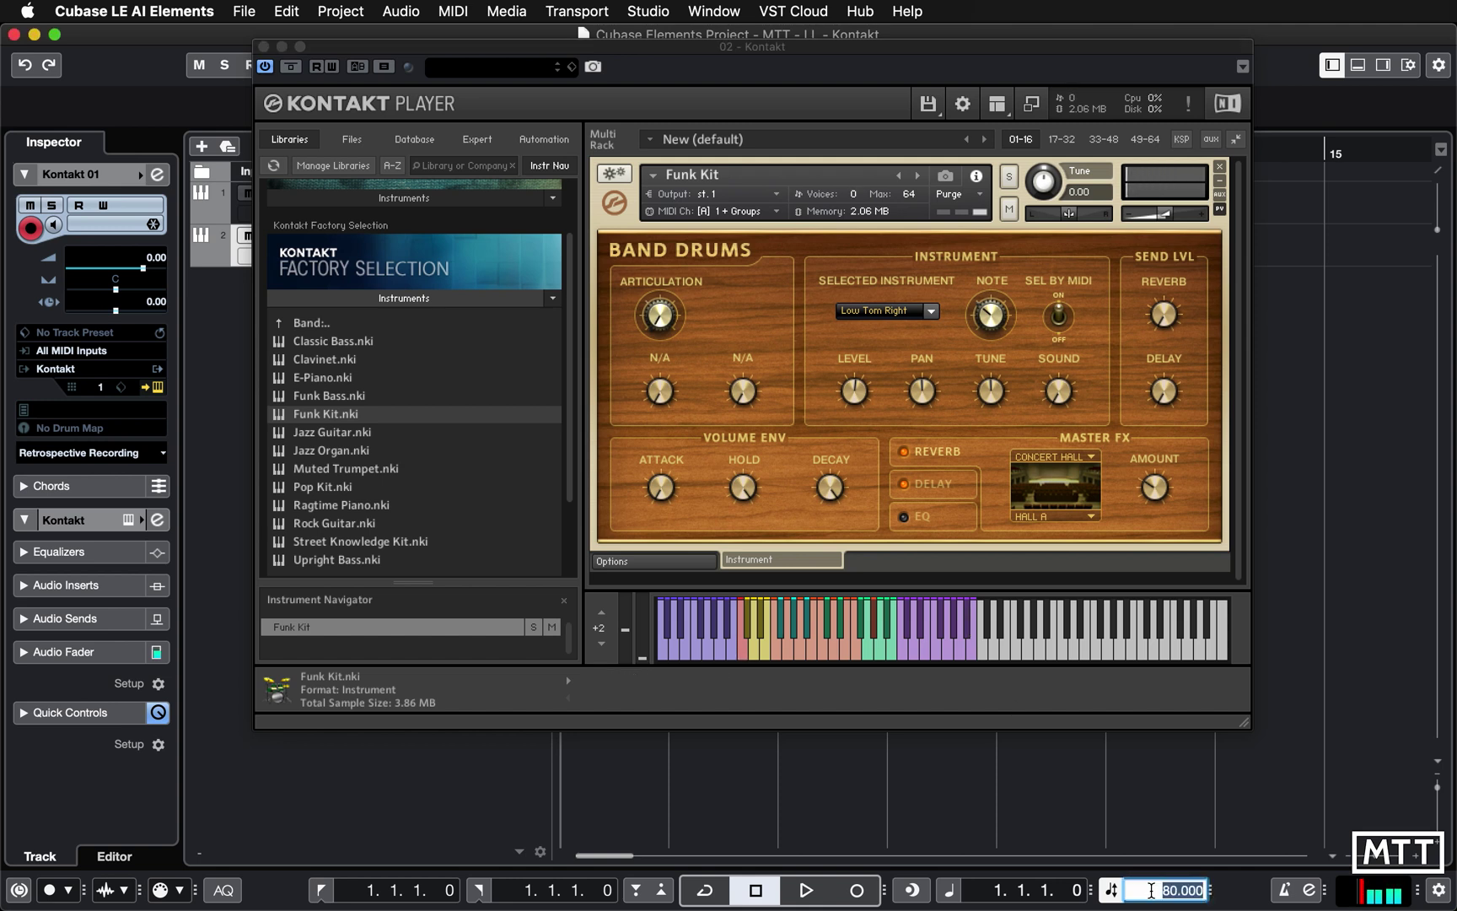
pyautogui.write('120')
pyautogui.press('Return')
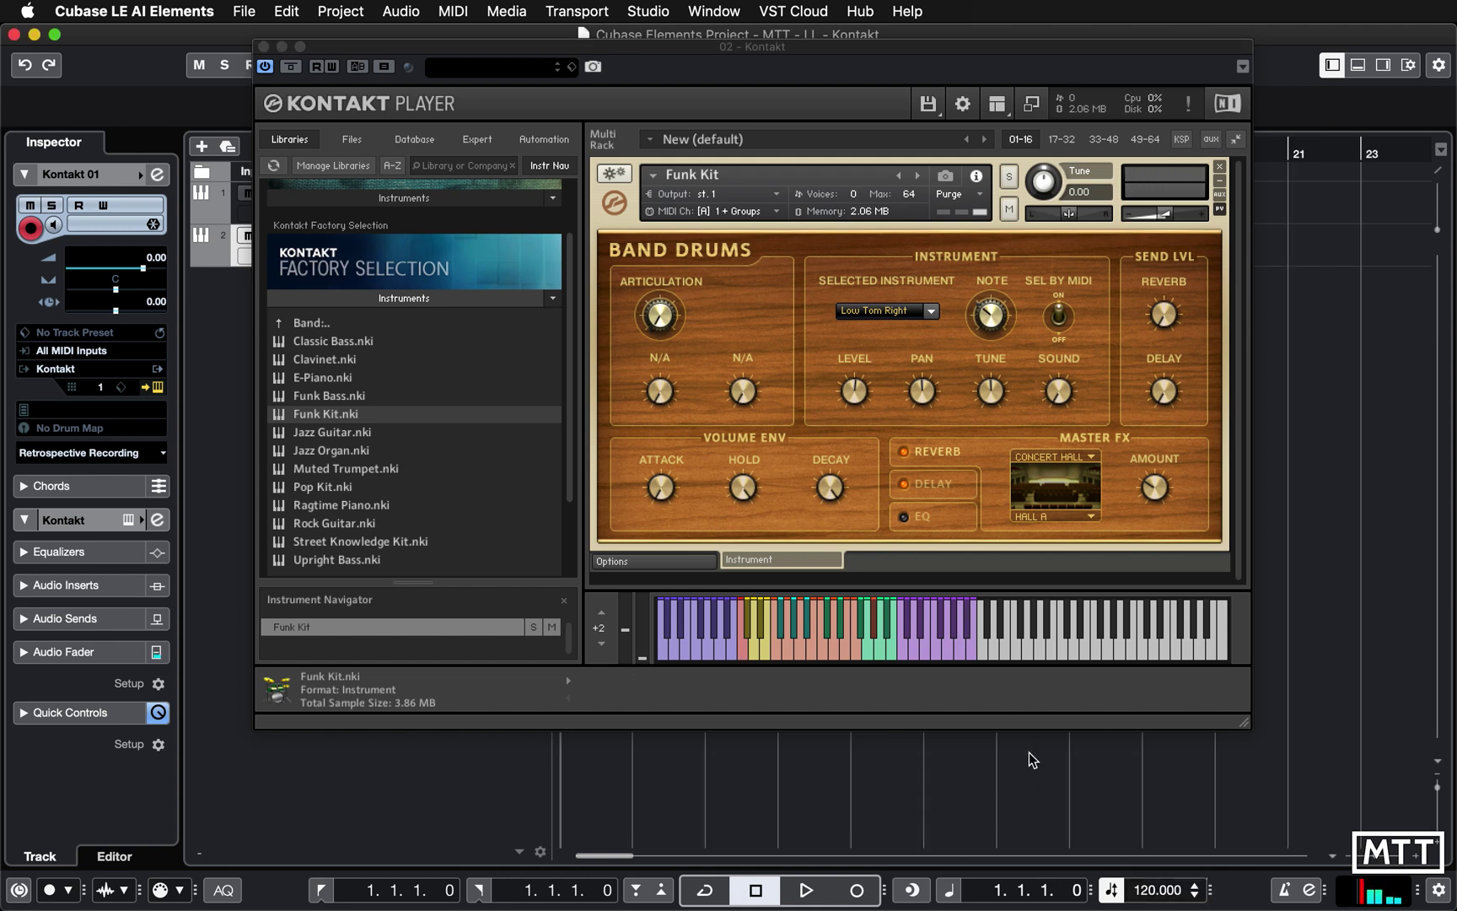
pyautogui.click(970, 635)
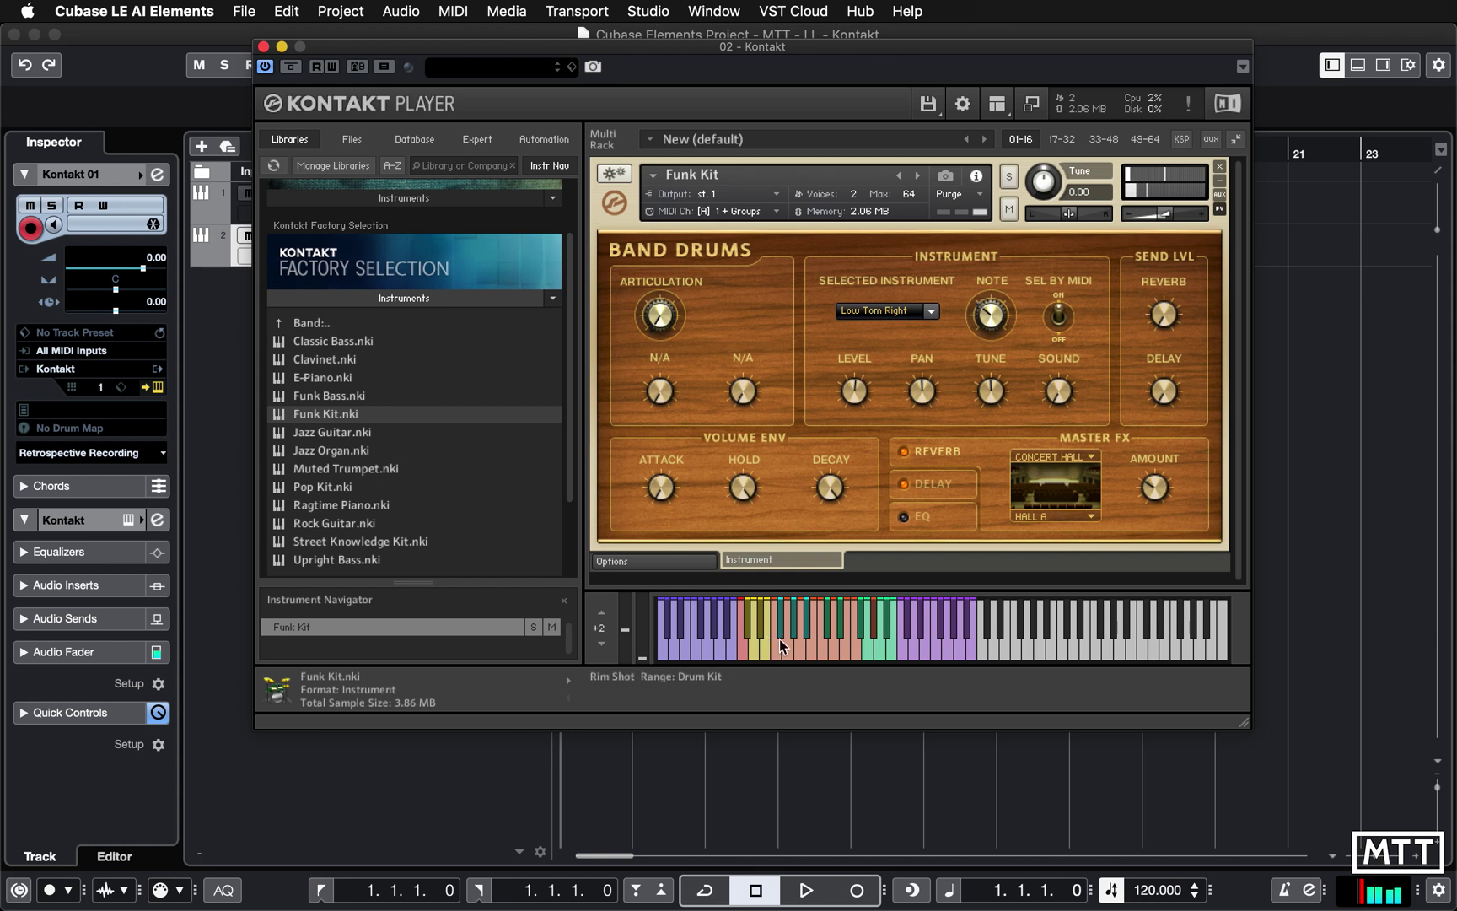
pyautogui.click(970, 637)
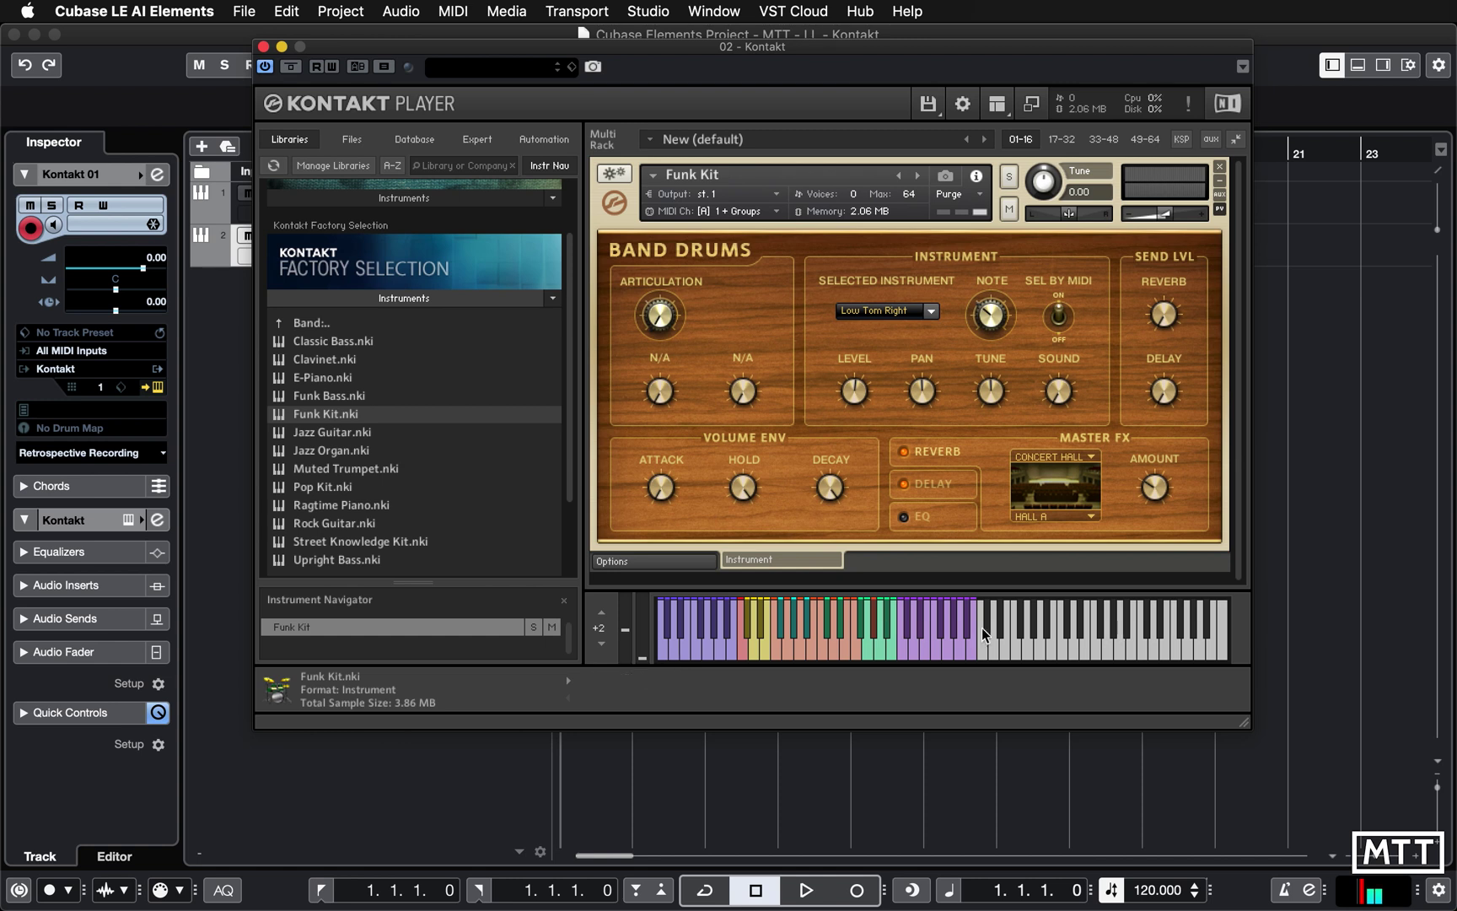
# - Audition the green-range cymbals from Splash Cymbal up to Ride Cymbal 2
pyautogui.click(867, 654)
pyautogui.click(878, 655)
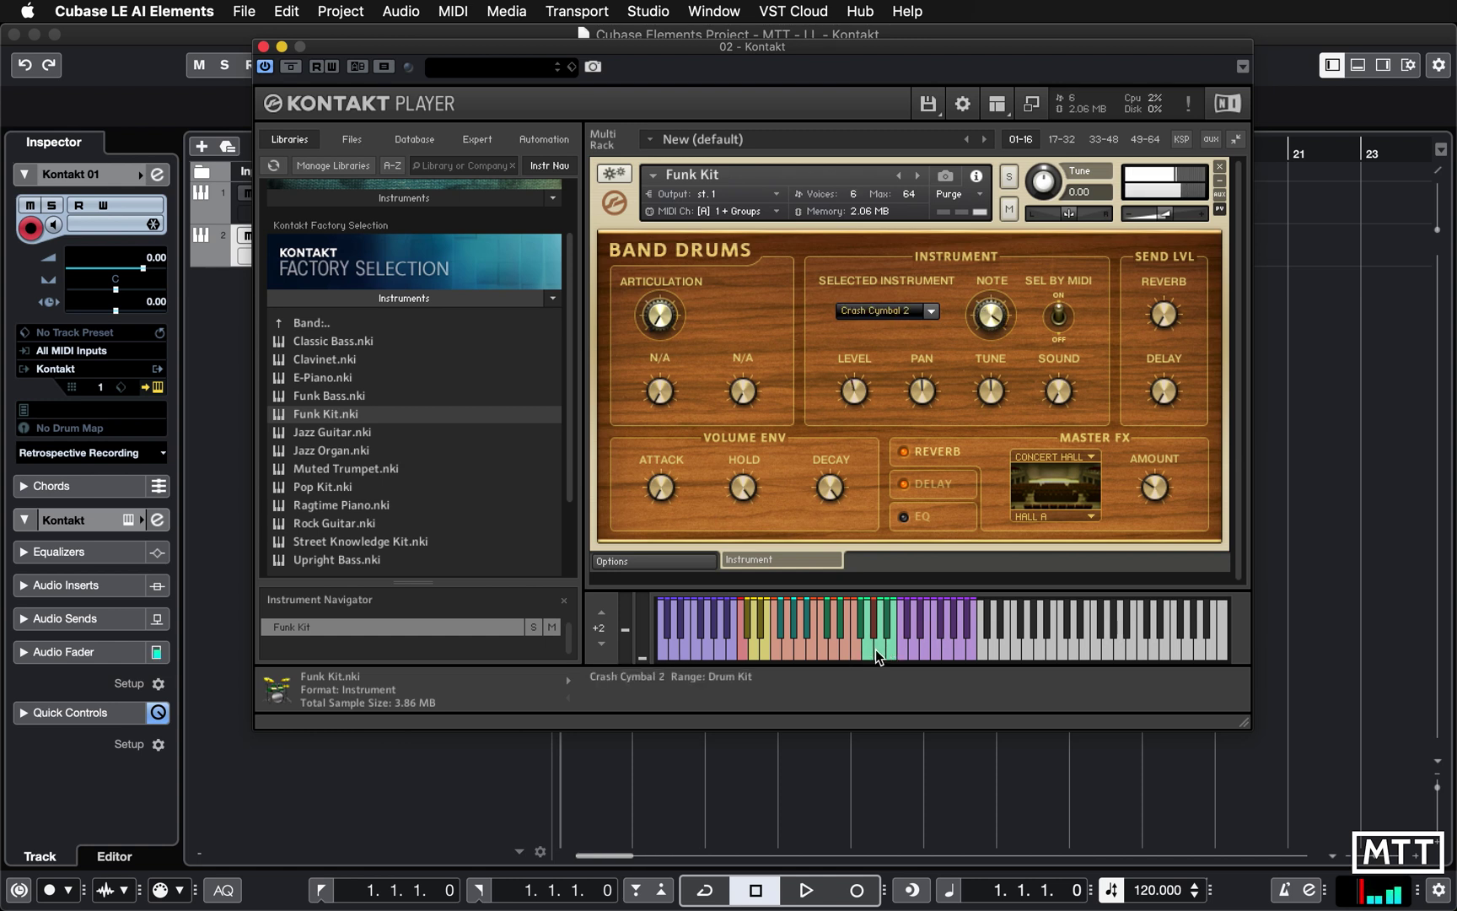
pyautogui.click(889, 654)
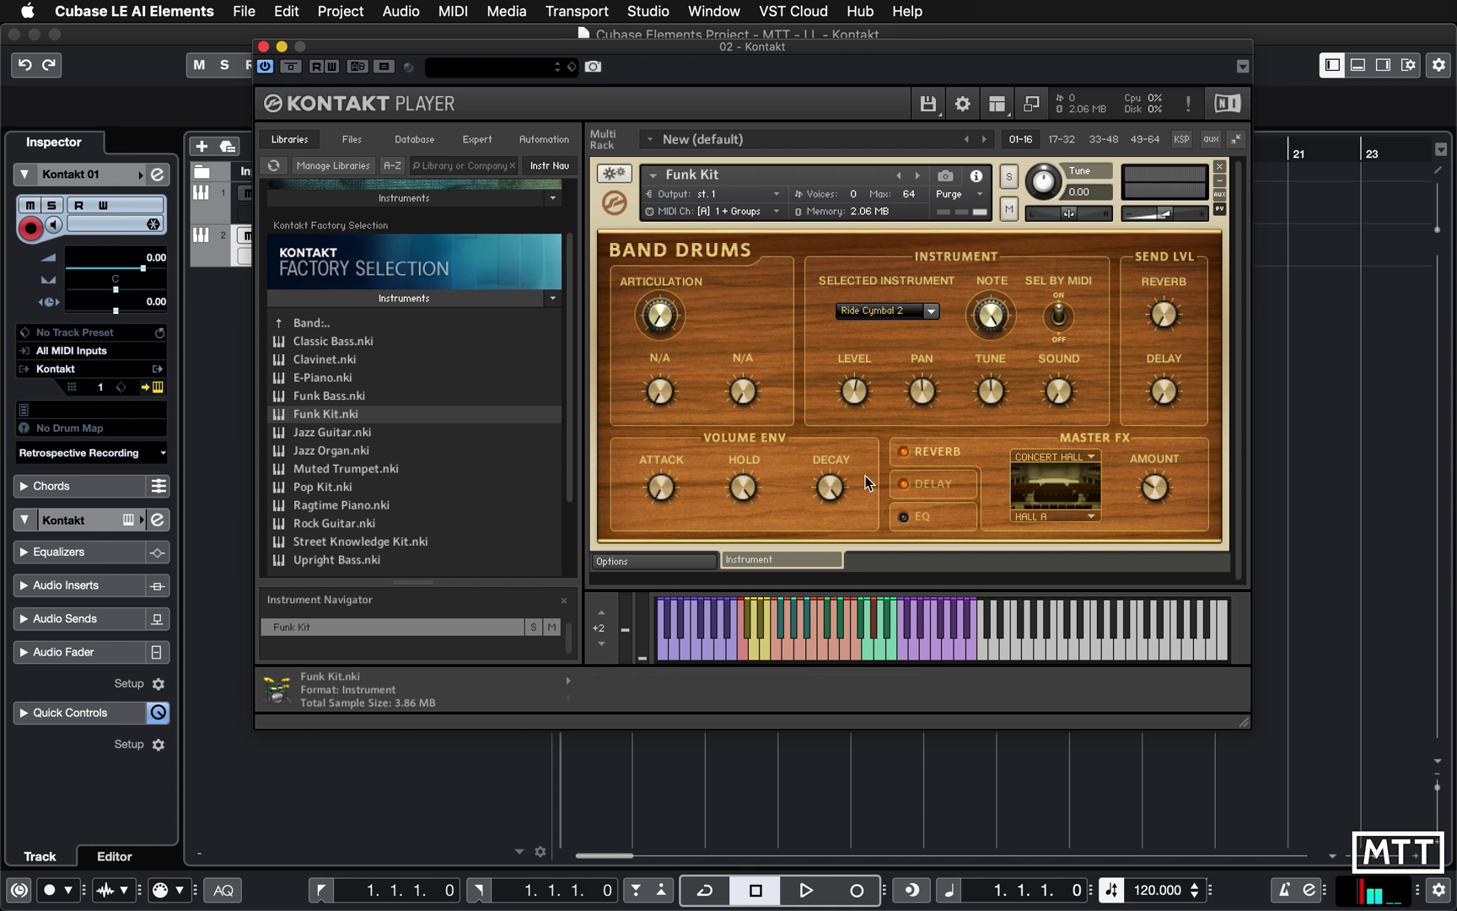
pyautogui.moveTo(762, 69); pyautogui.dragTo(791, 80)
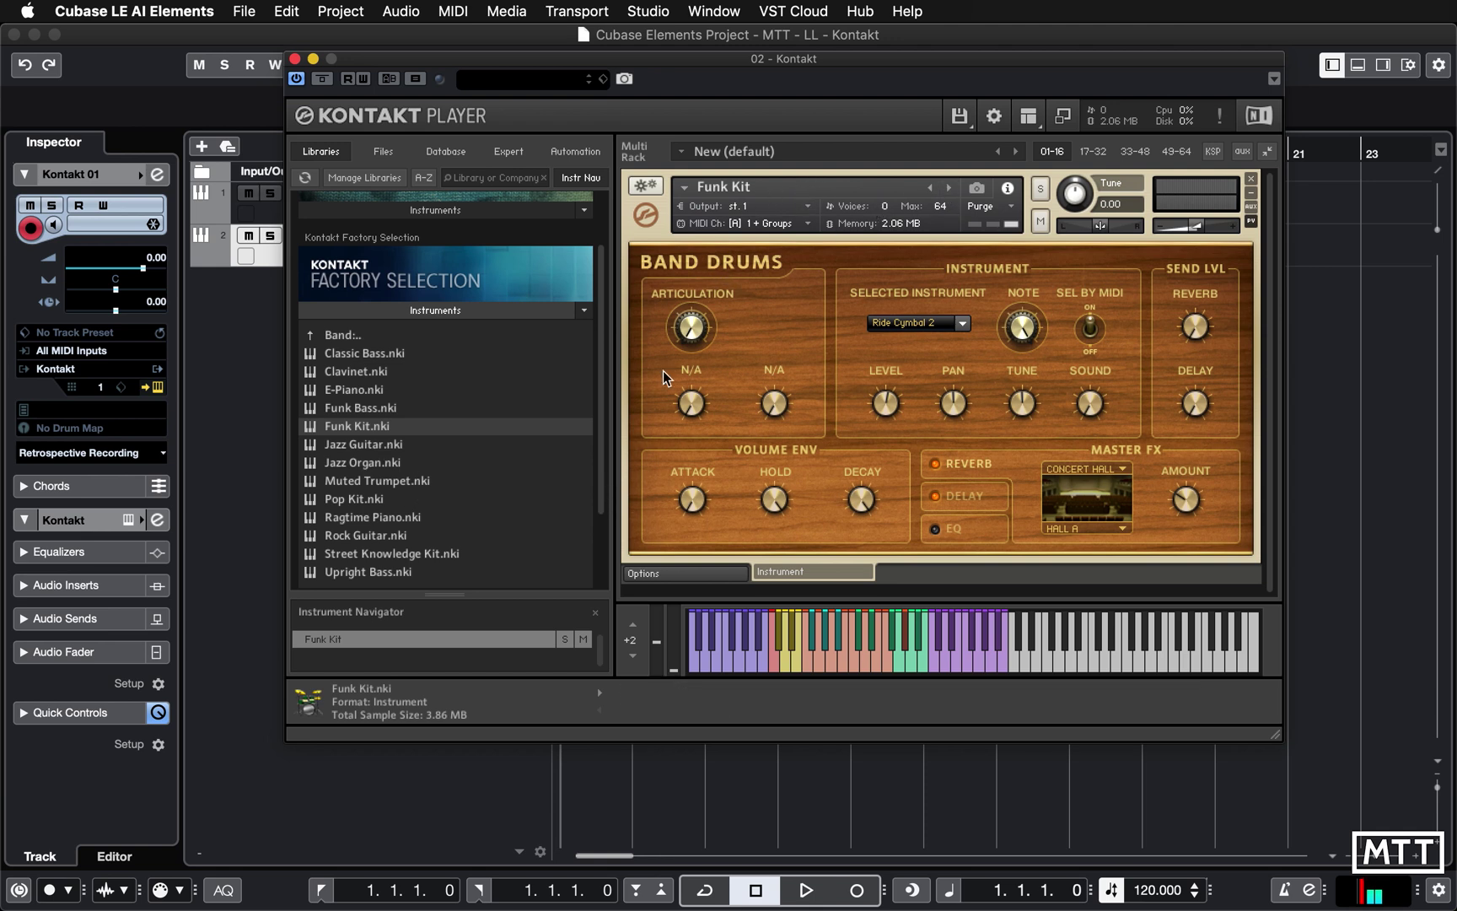
# - Step to the Jazz Guitar instrument and play several notes on it
pyautogui.click(951, 188)
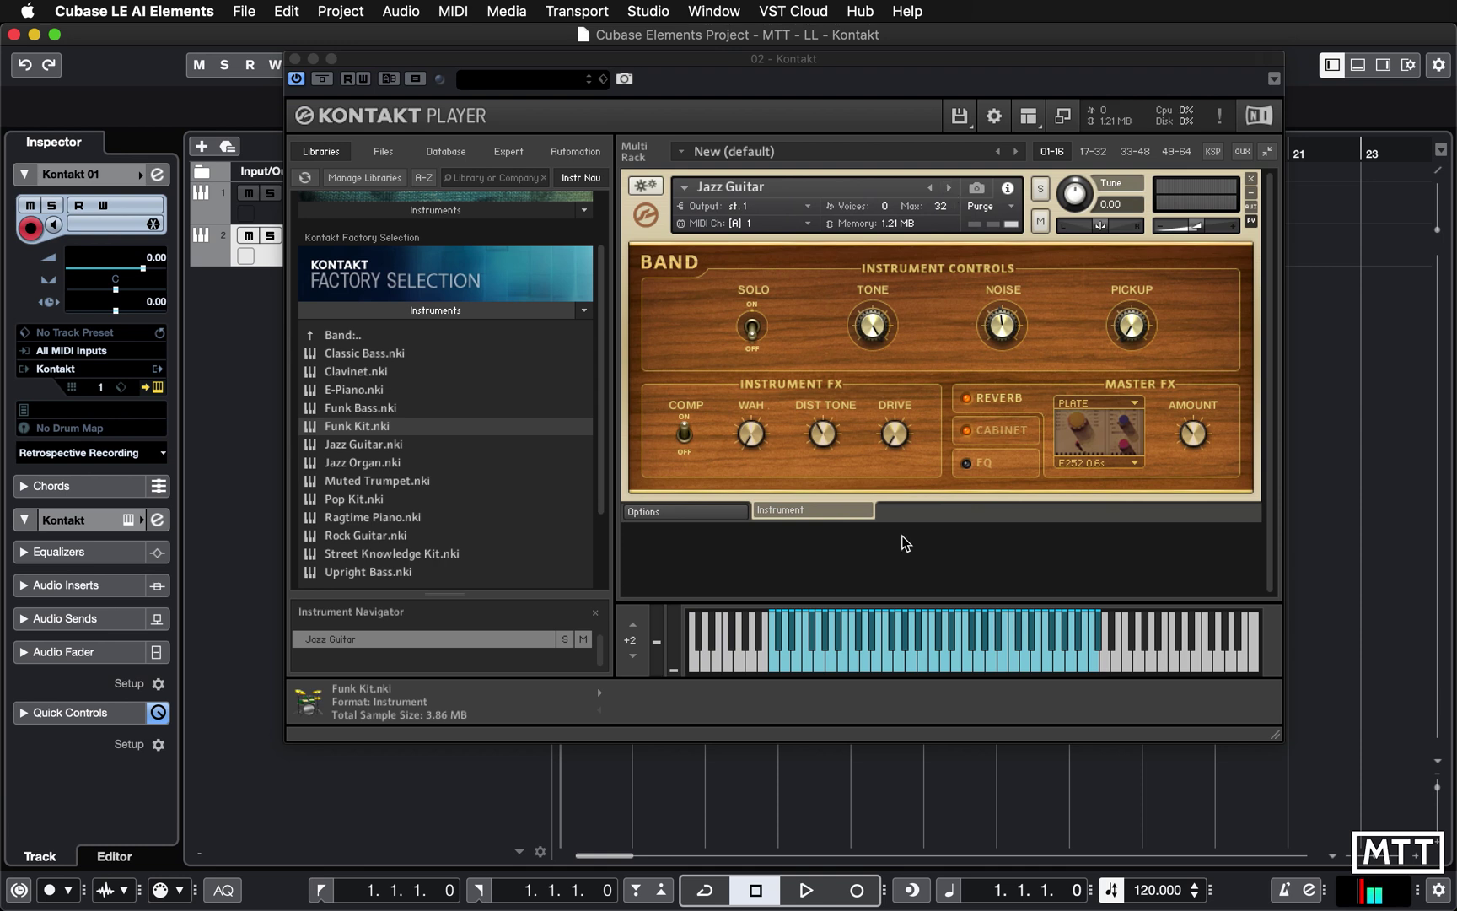
pyautogui.click(836, 662)
pyautogui.click(876, 672)
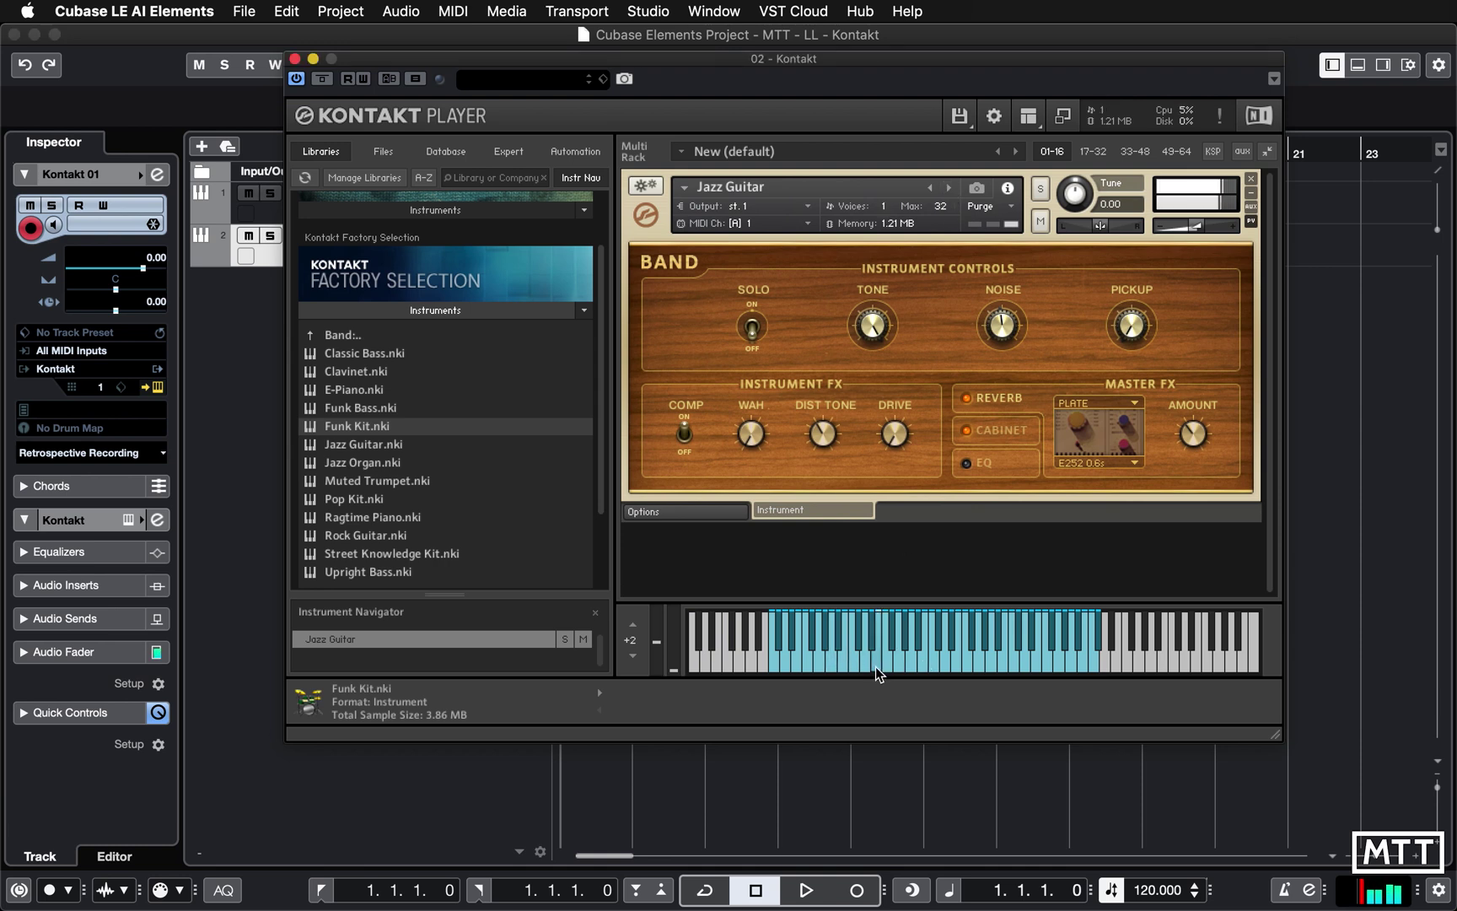
pyautogui.click(885, 672)
pyautogui.click(957, 672)
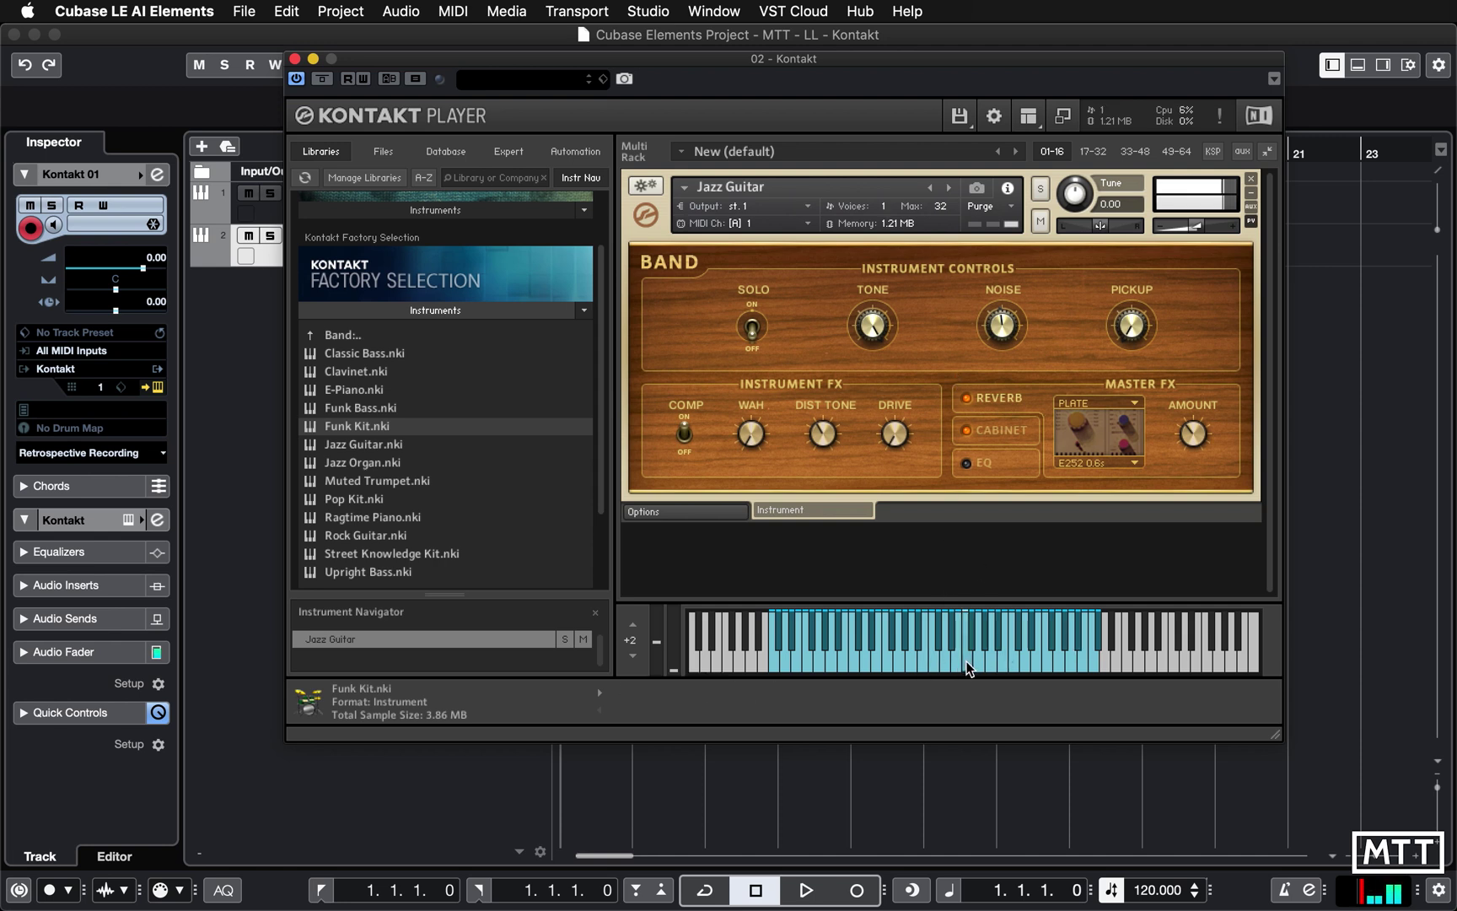
# - Step on to Jazz Organ and play a high and a lower note
pyautogui.click(950, 188)
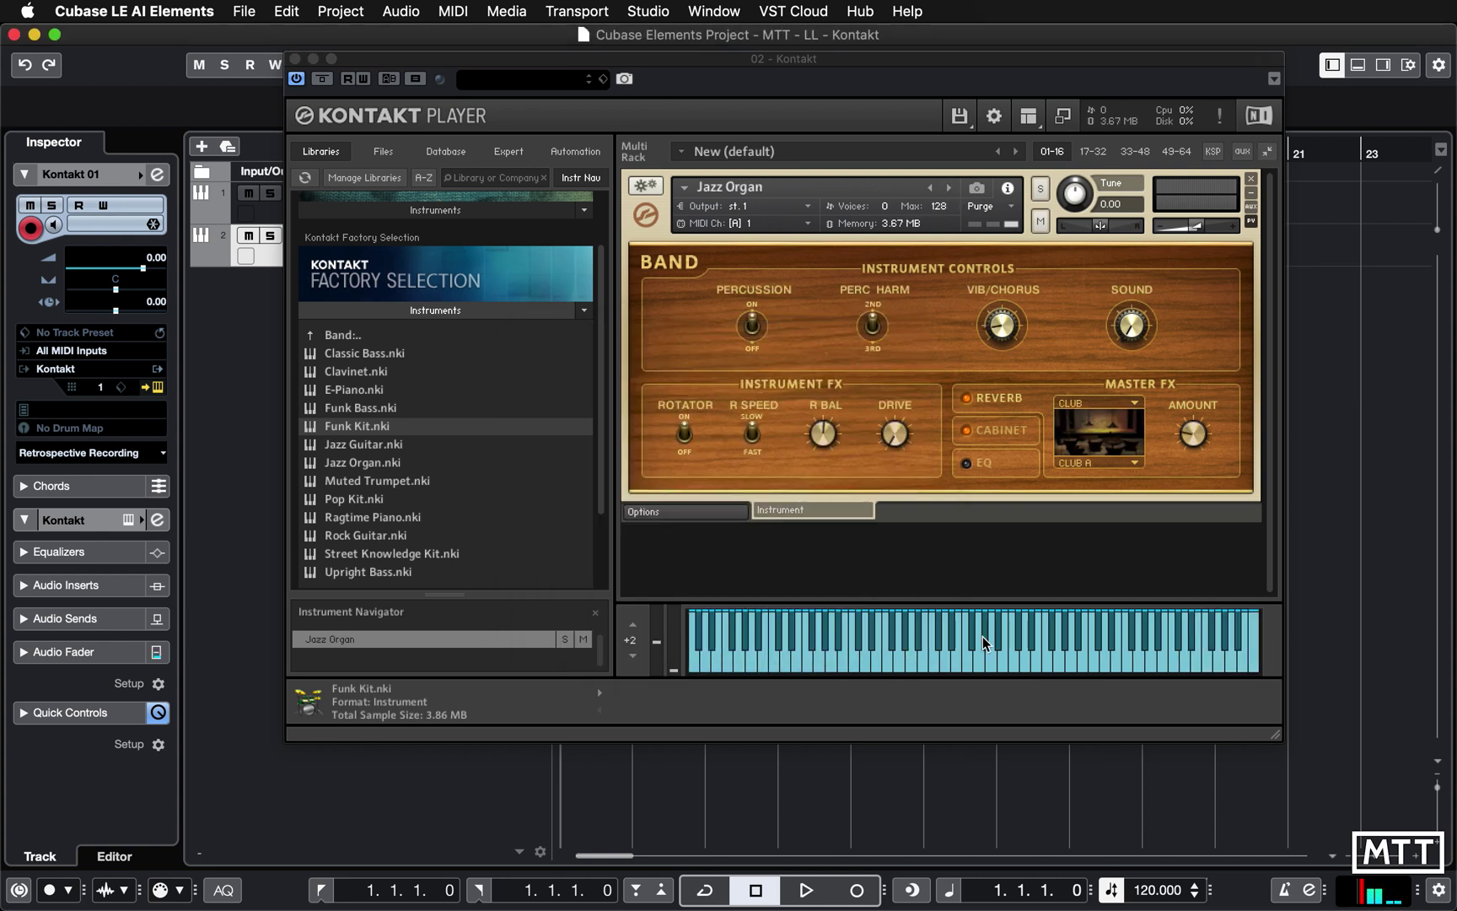
pyautogui.click(1249, 670)
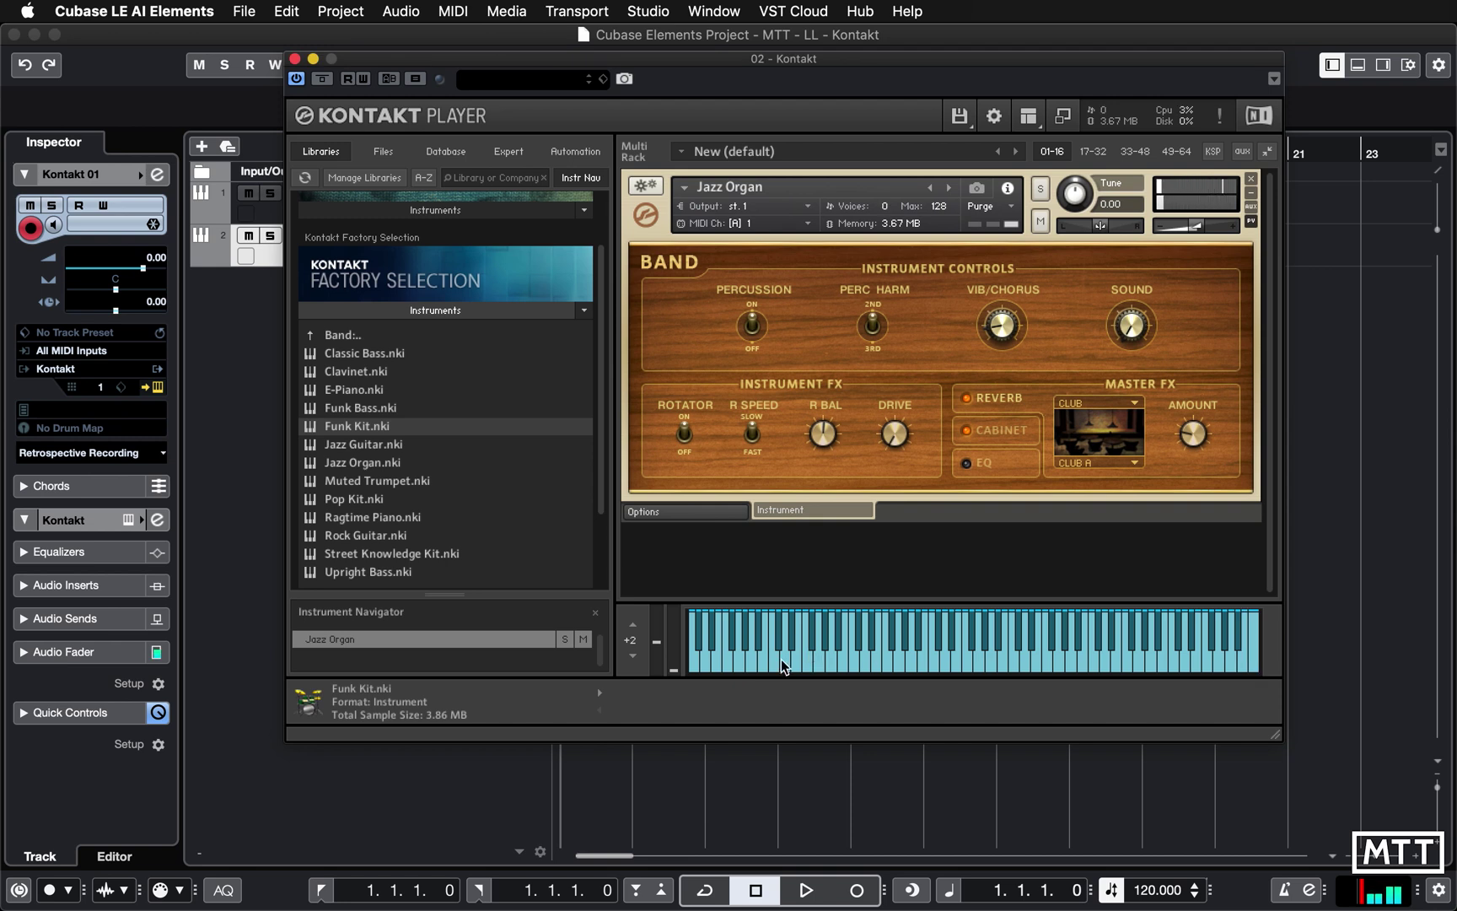
pyautogui.click(760, 668)
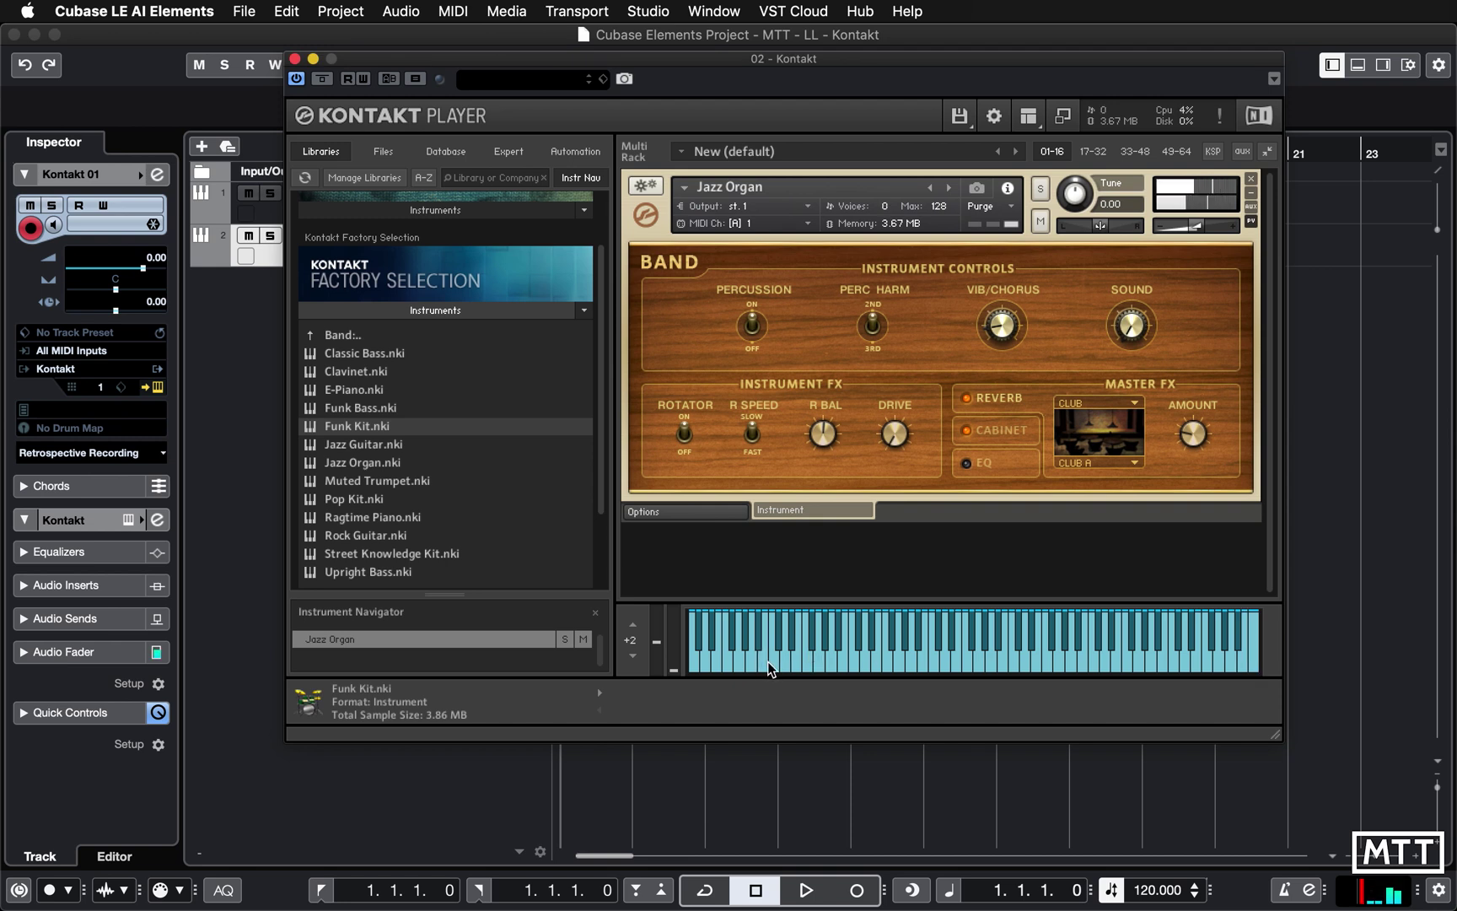